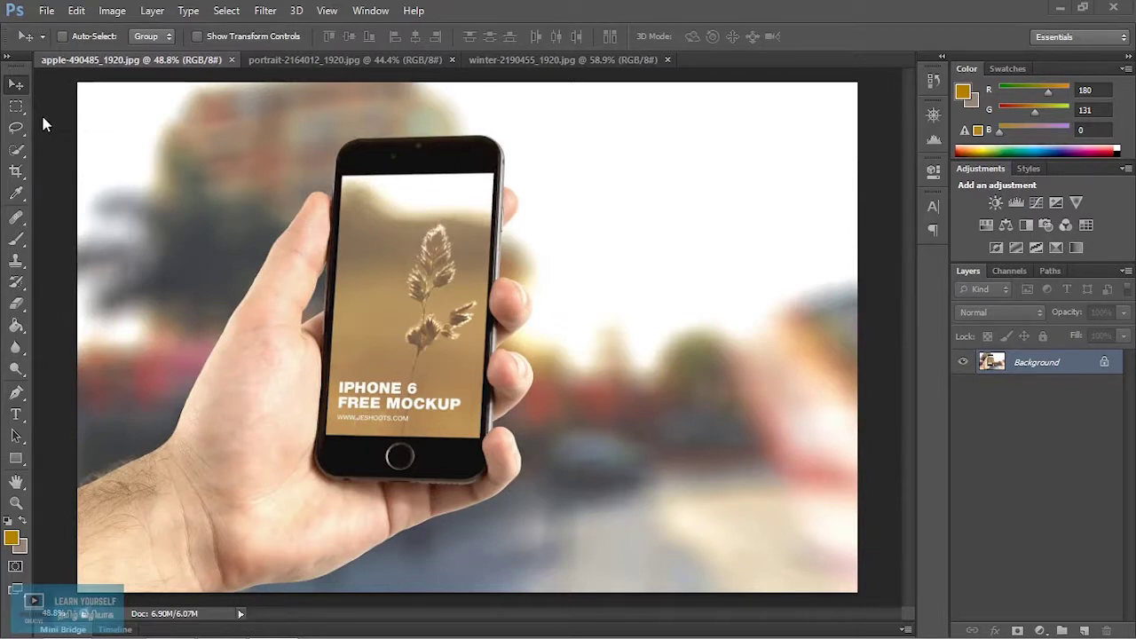
- Select the Rectangular Marquee Tool in the toolbar
{"action": "left_click", "coordinate": [19, 112]}
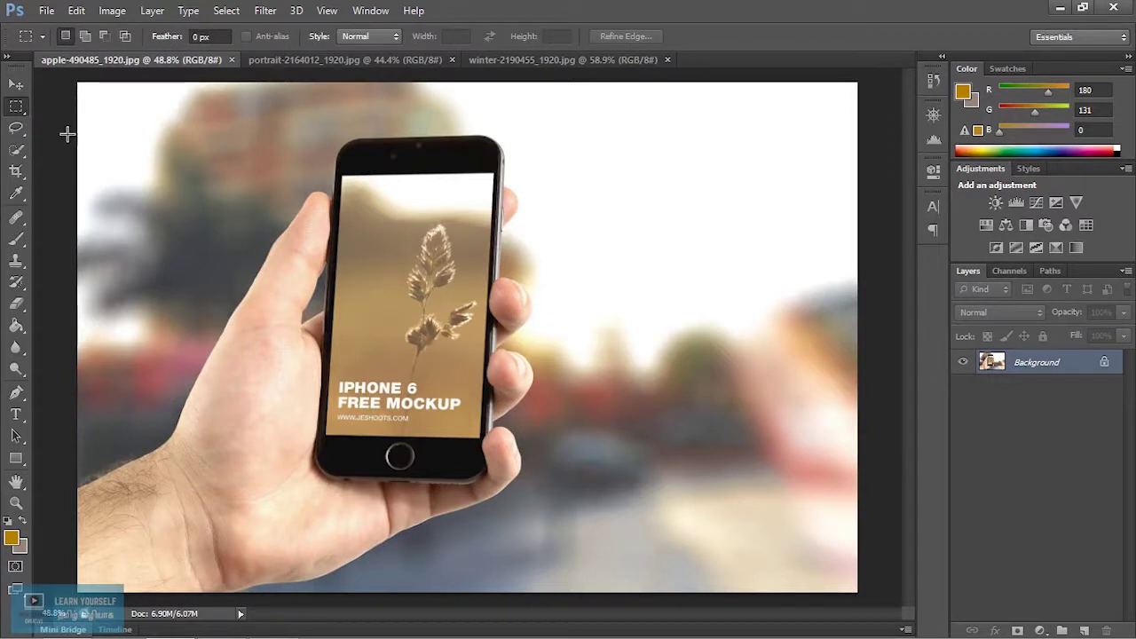
- Drag a rectangular marquee over the phone's upper-left corner and the background beside it
{"action": "left_click", "coordinate": [16, 128]}
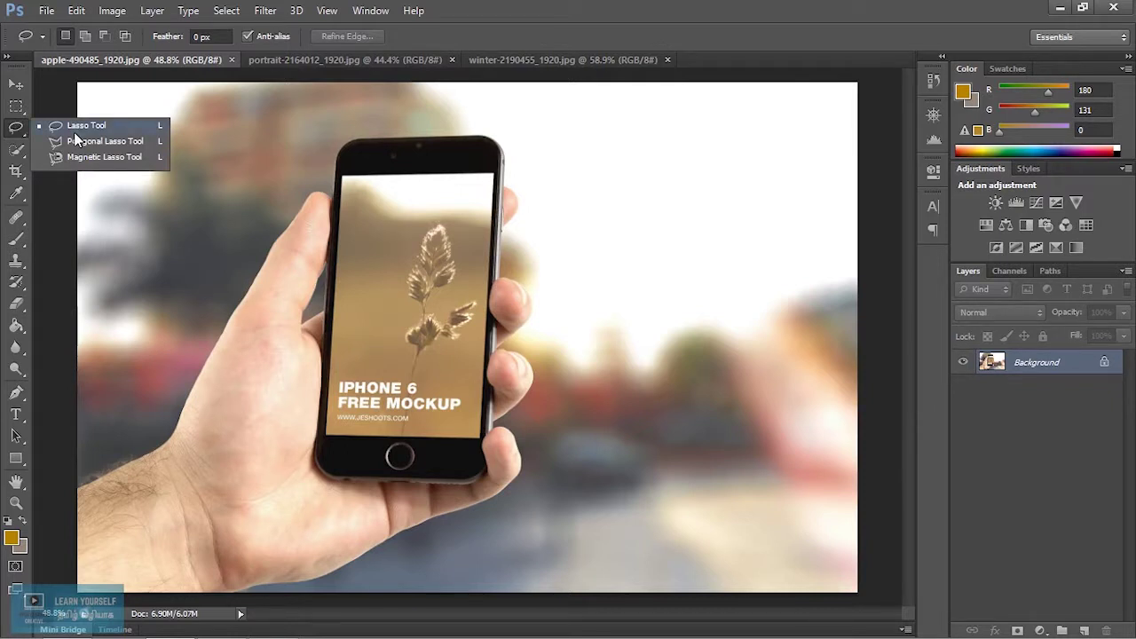
{"action": "left_click", "coordinate": [17, 107]}
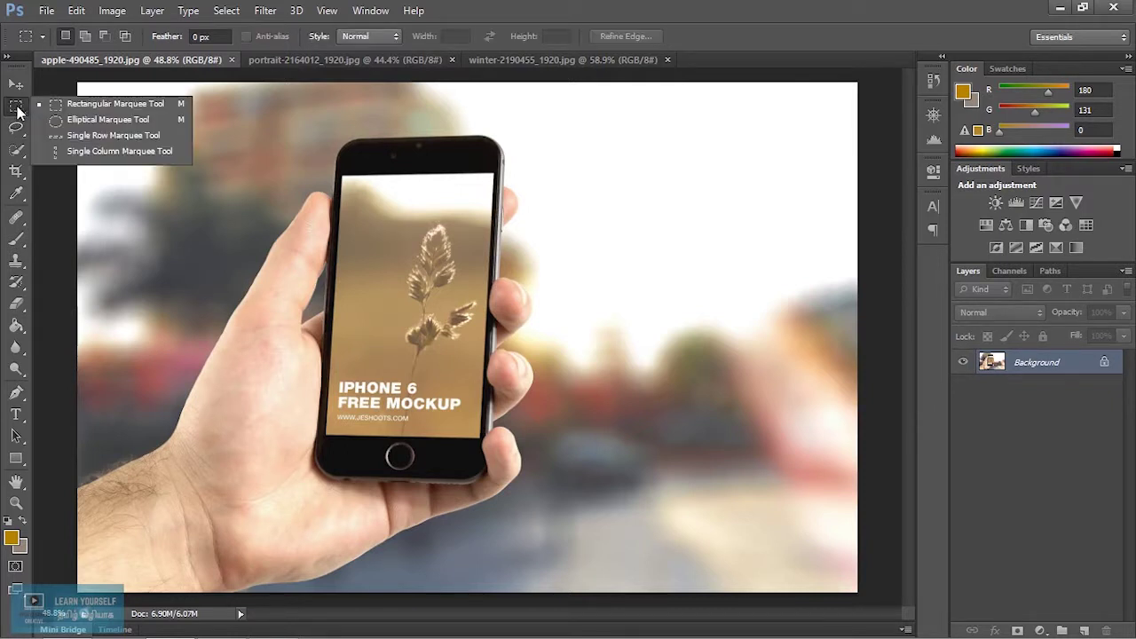
{"action": "left_click", "coordinate": [113, 107]}
{"action": "left_click_drag", "start_coordinate": [190, 167], "coordinate": [384, 258]}
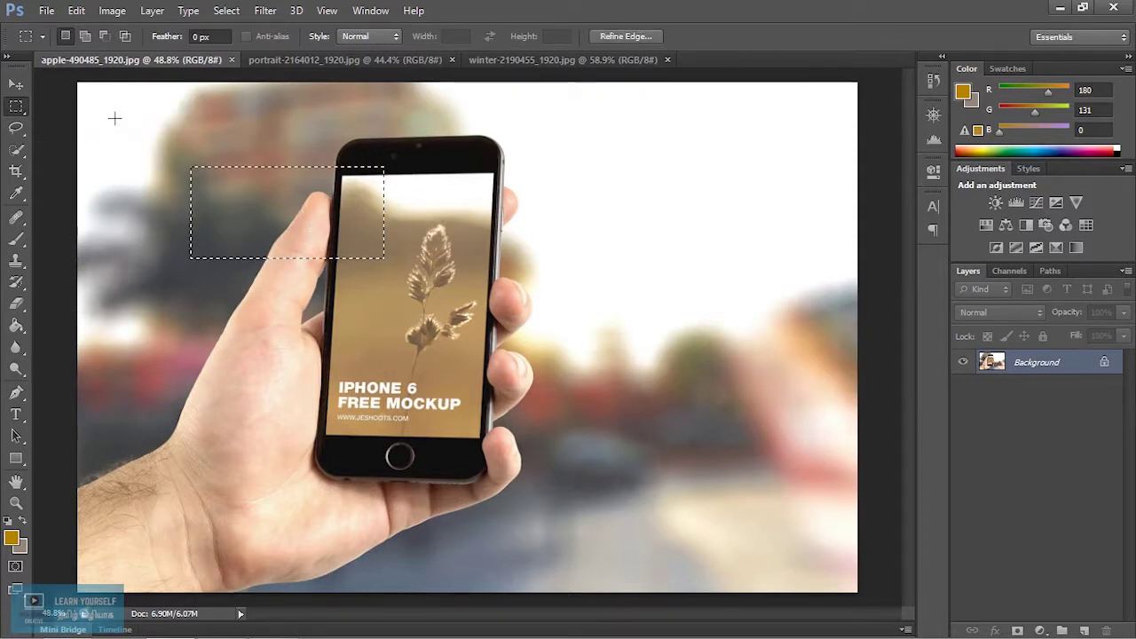
{"action": "left_click", "coordinate": [16, 128]}
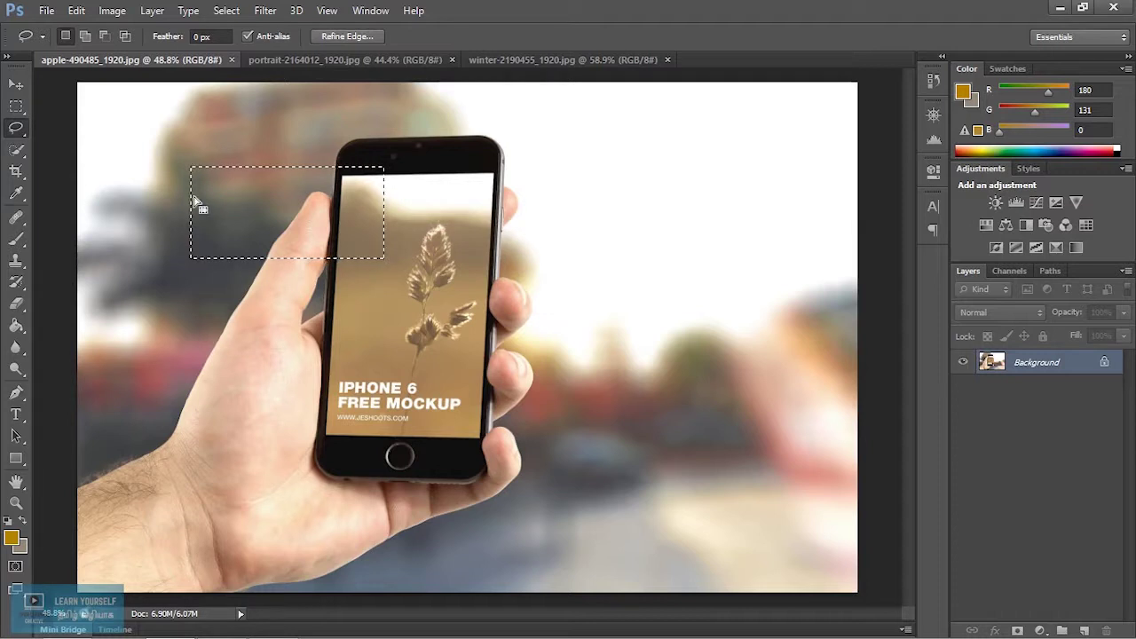
- Invert the rectangular selection with Select > Inverse, then clear it with Select > Deselect
{"action": "left_click", "coordinate": [225, 10]}
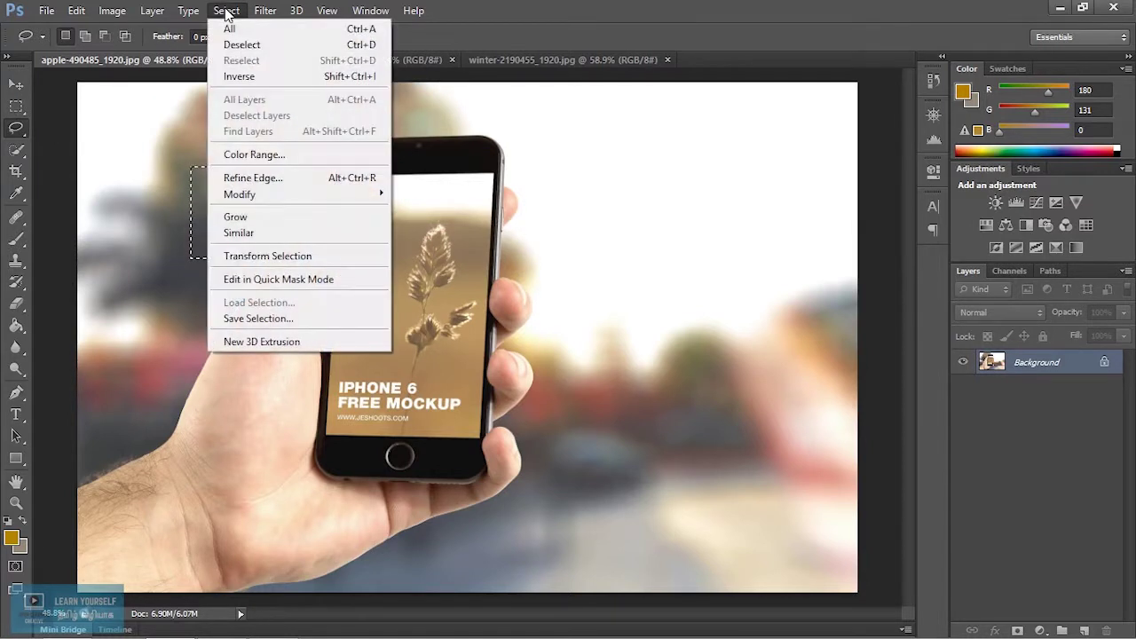
{"action": "left_click", "coordinate": [297, 10]}
{"action": "left_click", "coordinate": [265, 11]}
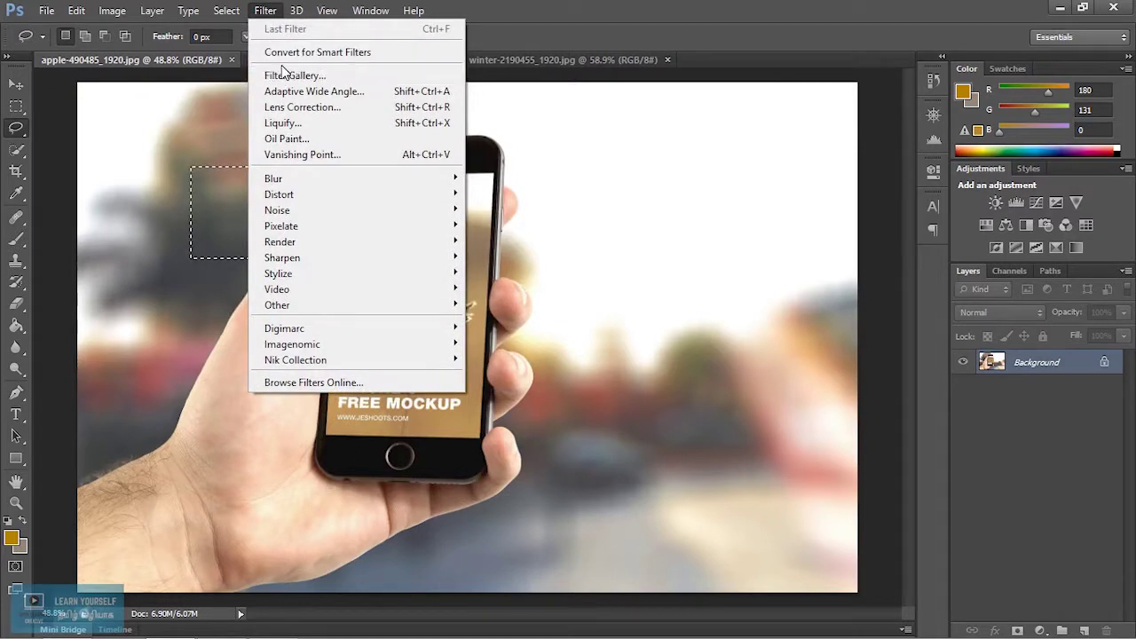
{"action": "mouse_move", "coordinate": [227, 10]}
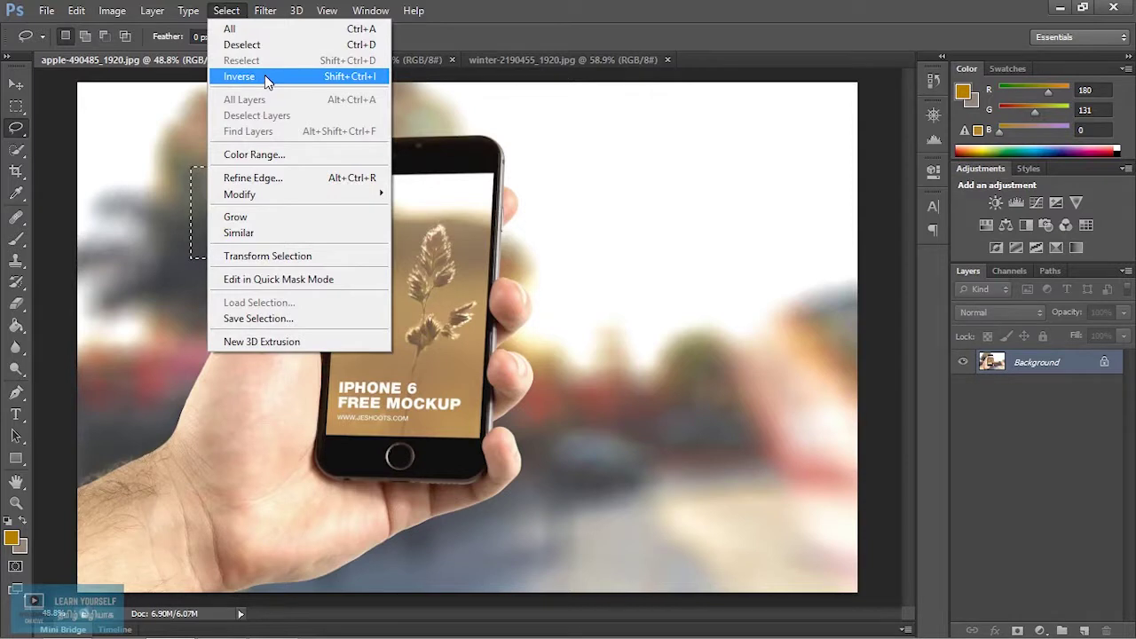
{"action": "left_click", "coordinate": [265, 76]}
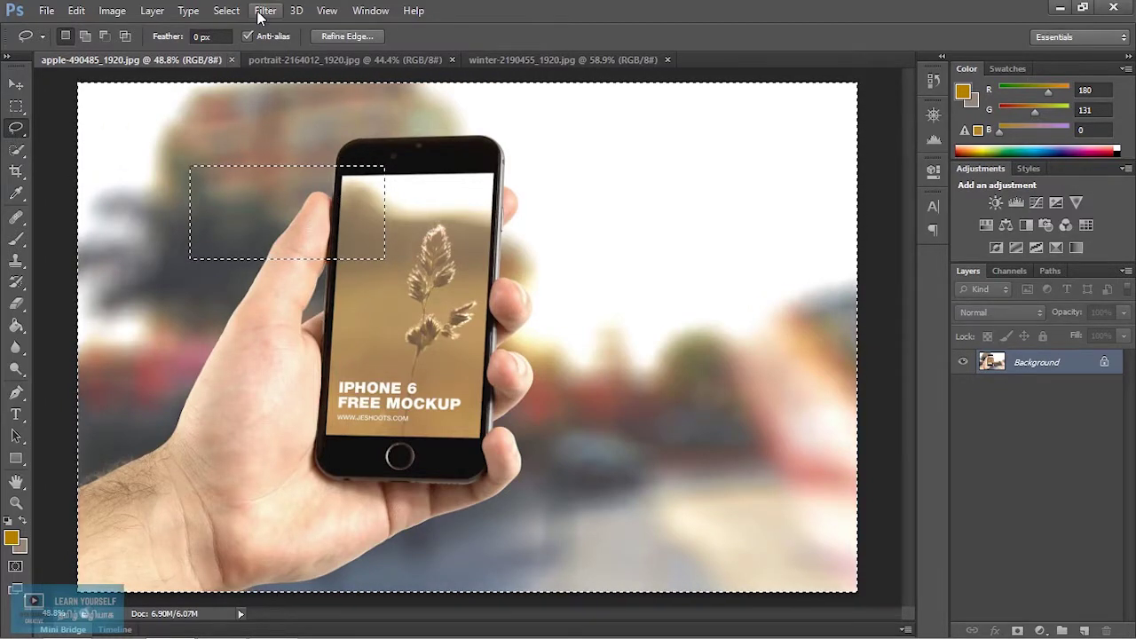
{"action": "left_click", "coordinate": [226, 11]}
{"action": "left_click", "coordinate": [244, 45]}
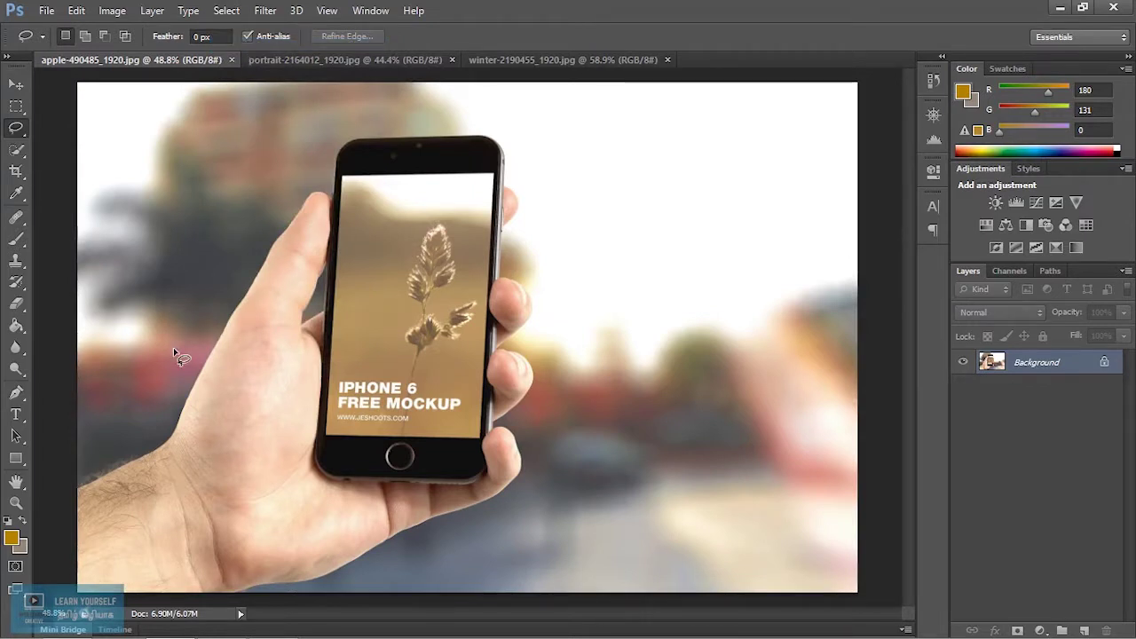
- Trace a freehand Lasso outline around the hand and phone down to the bottom edge
{"action": "right_click", "coordinate": [16, 128]}
{"action": "left_click", "coordinate": [101, 130]}
{"action": "left_click_drag", "start_coordinate": [79, 484], "coordinate": [88, 484]}
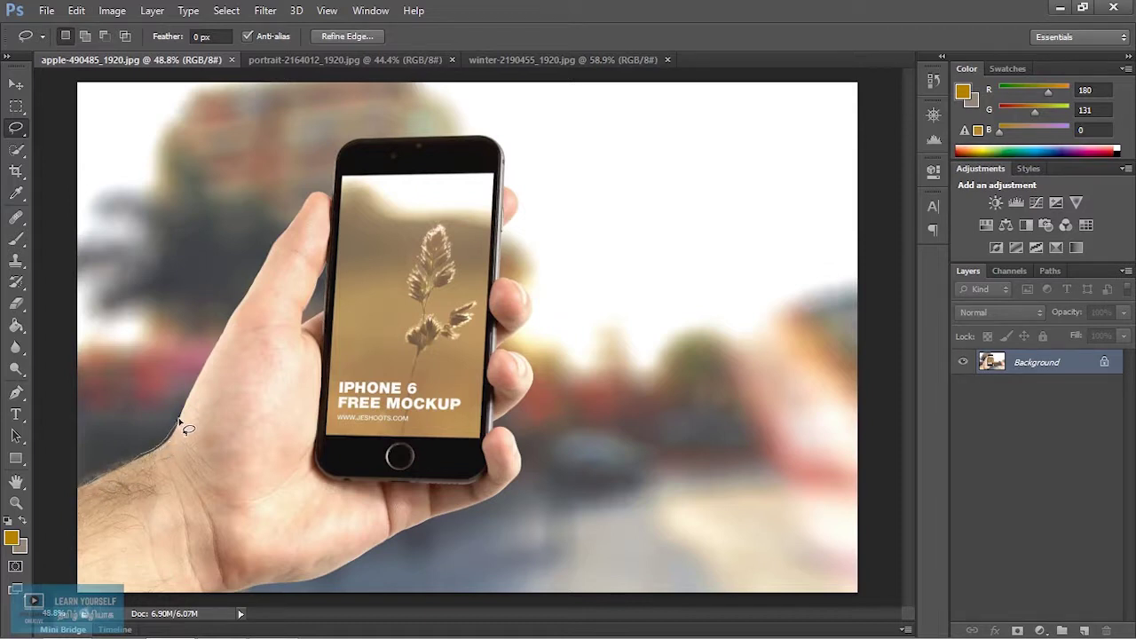
{"action": "left_click_drag", "start_coordinate": [198, 366], "coordinate": [200, 358]}
{"action": "scroll", "coordinate": [210, 418], "scroll_direction": "up", "scroll_amount": 3}
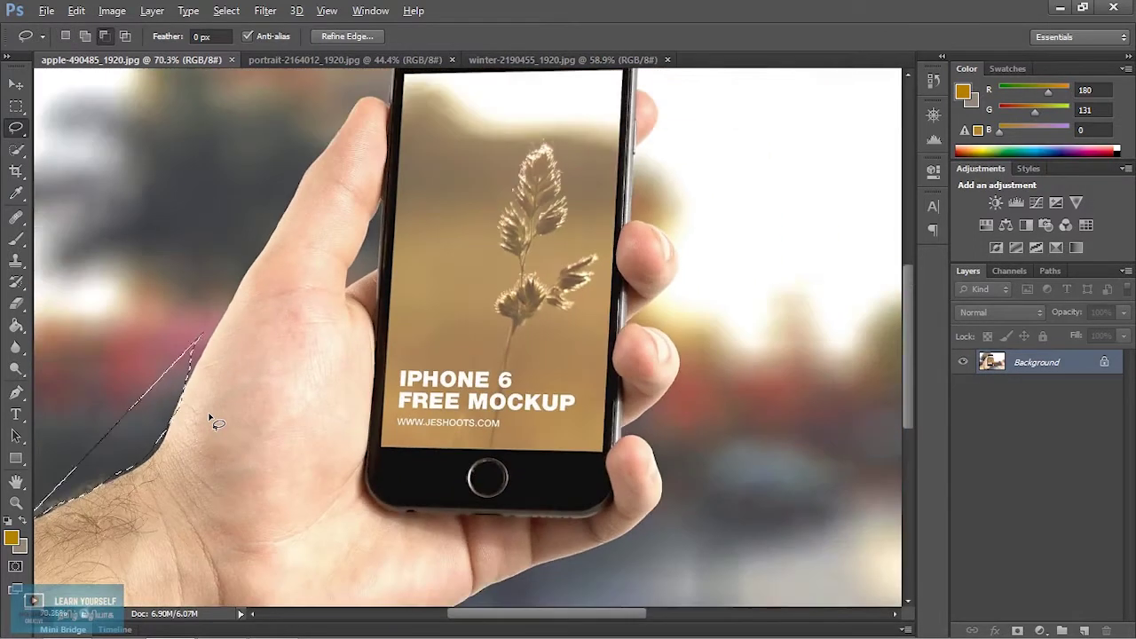
{"action": "scroll", "coordinate": [210, 418], "scroll_direction": "down", "scroll_amount": 3}
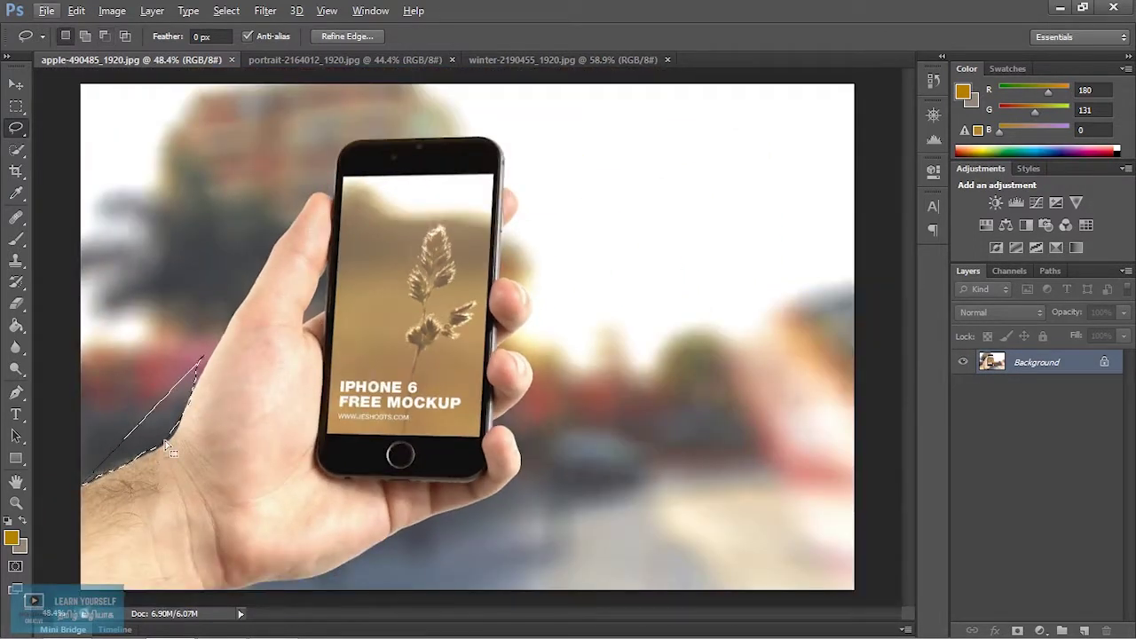
{"action": "left_click", "coordinate": [213, 364]}
{"action": "mouse_move", "coordinate": [238, 315]}
{"action": "left_mouse_down"}
{"action": "mouse_move", "coordinate": [248, 329]}
{"action": "mouse_move", "coordinate": [81, 484]}
{"action": "left_mouse_up"}
{"action": "left_click", "coordinate": [264, 264]}
{"action": "mouse_move", "coordinate": [173, 435]}
{"action": "left_mouse_down"}
{"action": "mouse_move", "coordinate": [71, 493]}
{"action": "mouse_move", "coordinate": [226, 286]}
{"action": "mouse_move", "coordinate": [309, 213]}
{"action": "mouse_move", "coordinate": [360, 131]}
{"action": "mouse_move", "coordinate": [473, 135]}
{"action": "mouse_move", "coordinate": [509, 190]}
{"action": "left_mouse_up"}
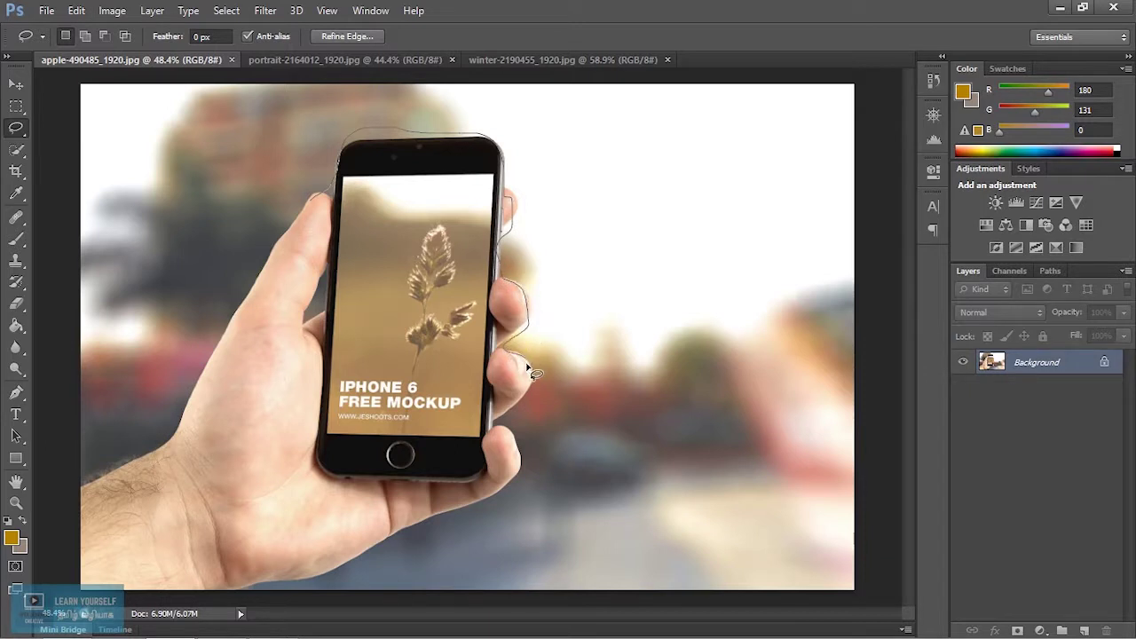
{"action": "mouse_move", "coordinate": [524, 450]}
{"action": "left_mouse_down"}
{"action": "mouse_move", "coordinate": [338, 577]}
{"action": "mouse_move", "coordinate": [244, 596]}
{"action": "left_mouse_up"}
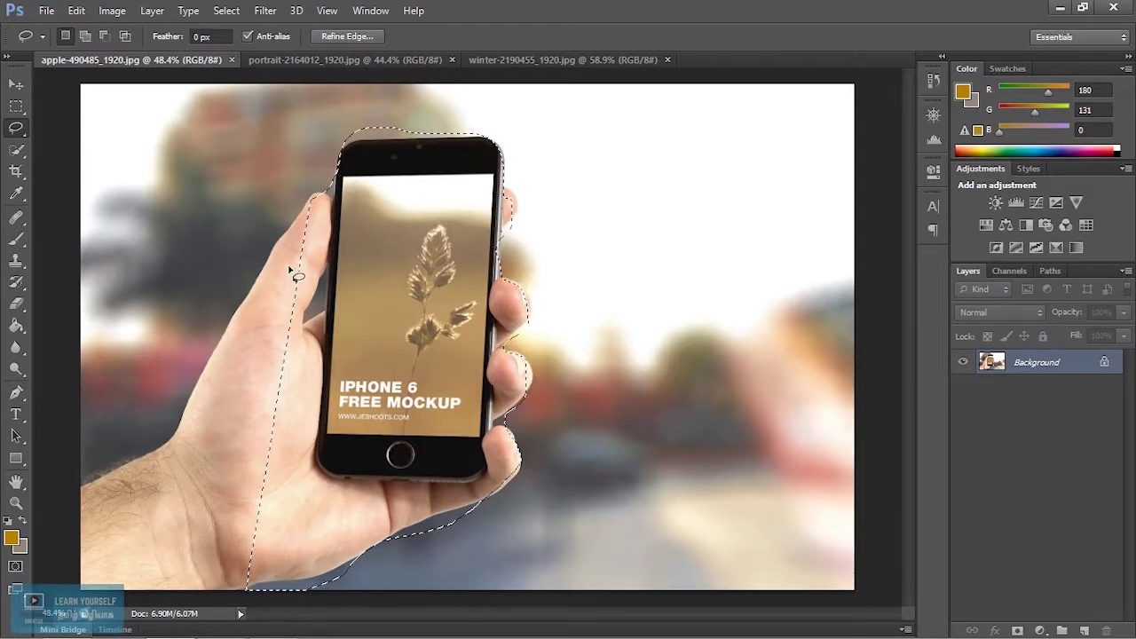
- Add the missed palm edge, index fingertip, wrist and lower hand areas to the selection
{"action": "left_click", "coordinate": [85, 36]}
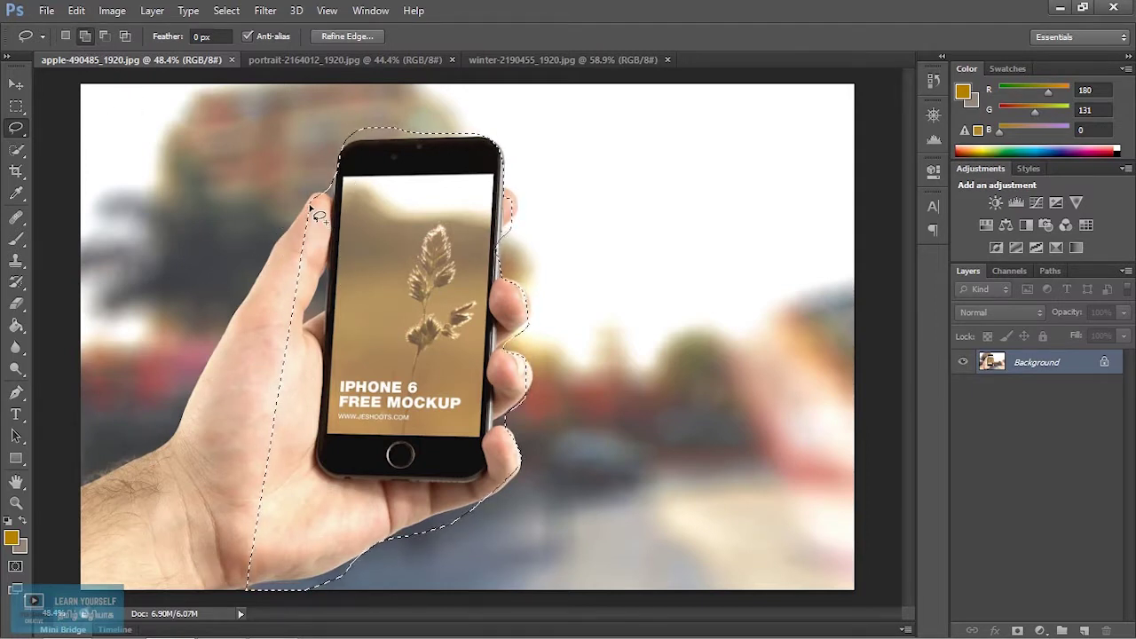
{"action": "mouse_move", "coordinate": [293, 265]}
{"action": "left_mouse_down"}
{"action": "mouse_move", "coordinate": [190, 355]}
{"action": "mouse_move", "coordinate": [199, 444]}
{"action": "mouse_move", "coordinate": [273, 507]}
{"action": "left_mouse_up"}
{"action": "left_click_drag", "start_coordinate": [178, 404], "coordinate": [222, 533]}
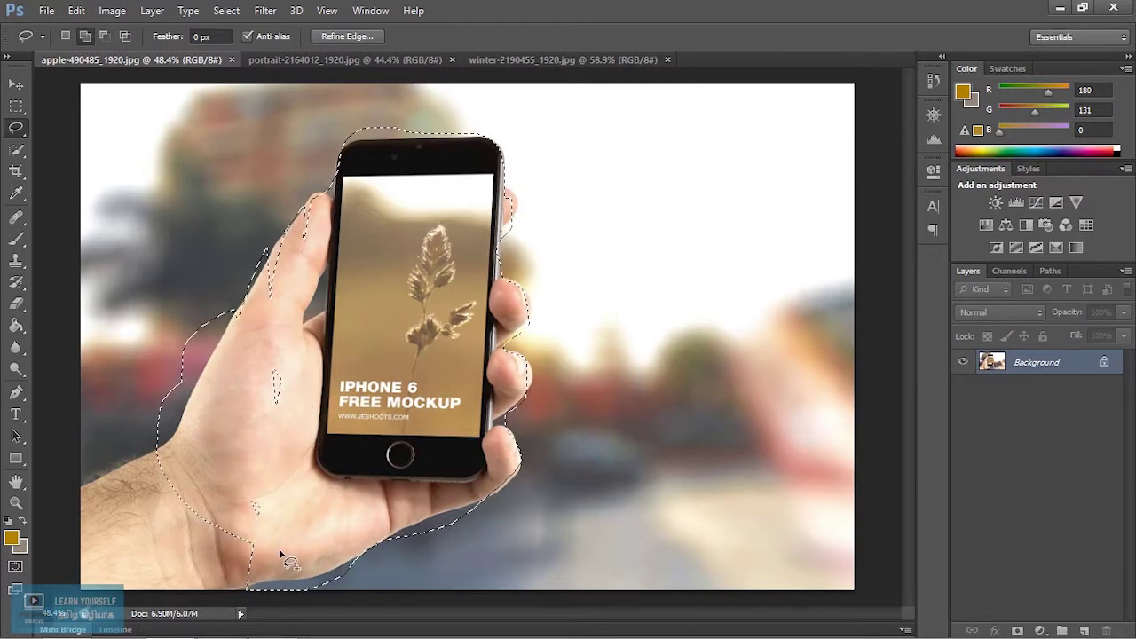
{"action": "mouse_move", "coordinate": [266, 345]}
{"action": "left_mouse_down"}
{"action": "mouse_move", "coordinate": [305, 391]}
{"action": "mouse_move", "coordinate": [282, 412]}
{"action": "left_mouse_up"}
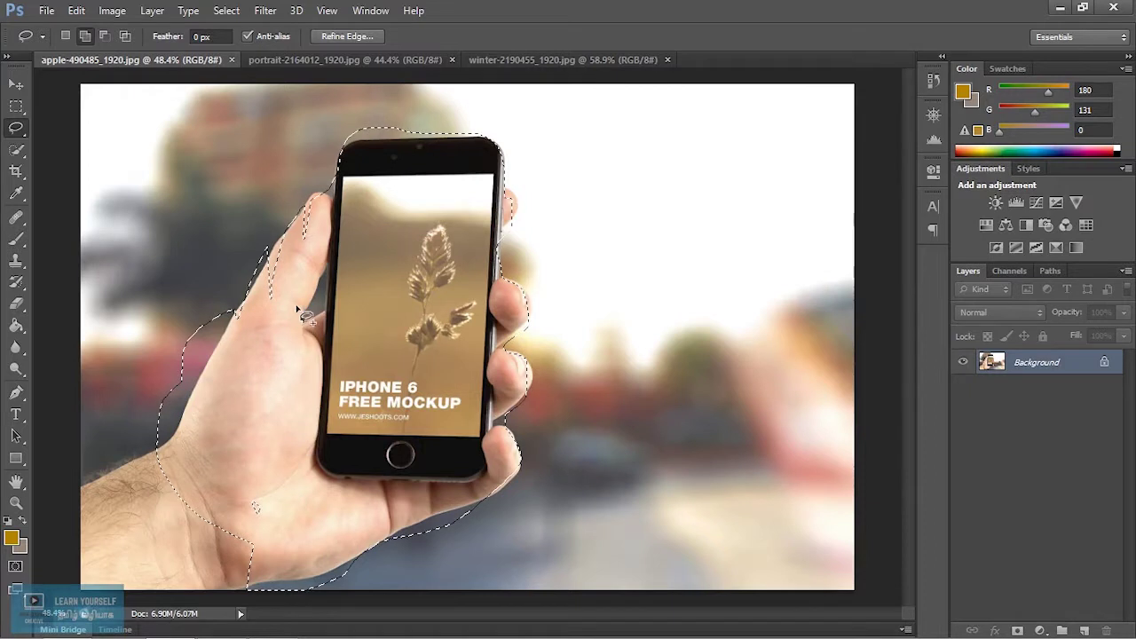
{"action": "mouse_move", "coordinate": [322, 242]}
{"action": "left_mouse_down"}
{"action": "mouse_move", "coordinate": [316, 214]}
{"action": "mouse_move", "coordinate": [302, 241]}
{"action": "mouse_move", "coordinate": [310, 210]}
{"action": "mouse_move", "coordinate": [329, 245]}
{"action": "left_mouse_up"}
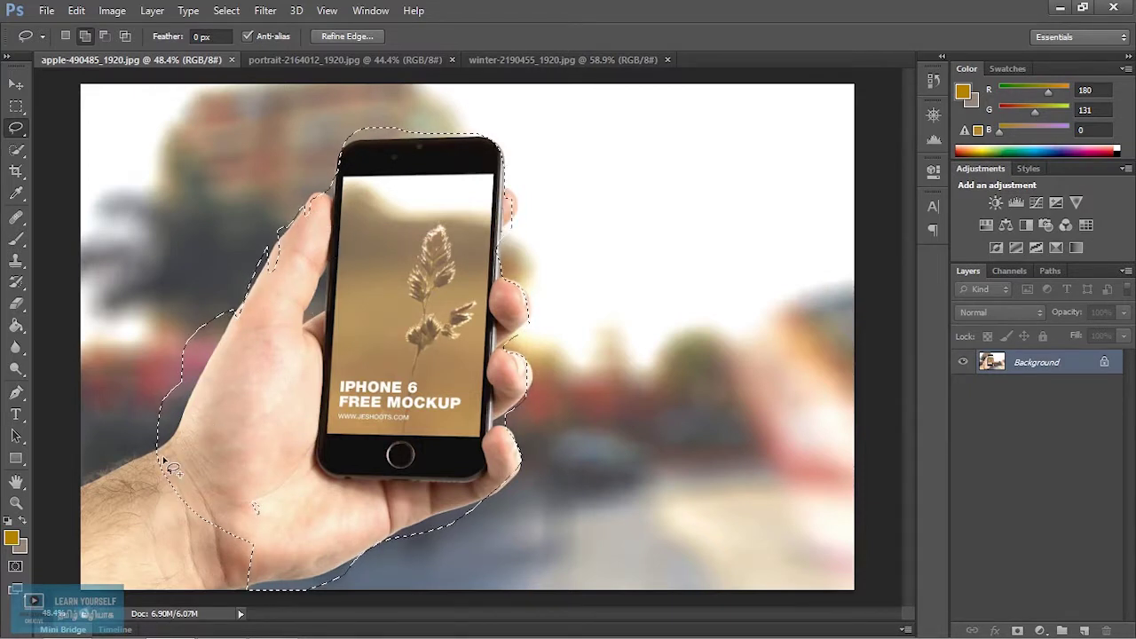
{"action": "mouse_move", "coordinate": [157, 440]}
{"action": "left_mouse_down"}
{"action": "mouse_move", "coordinate": [57, 493]}
{"action": "mouse_move", "coordinate": [283, 557]}
{"action": "mouse_move", "coordinate": [300, 520]}
{"action": "left_mouse_up"}
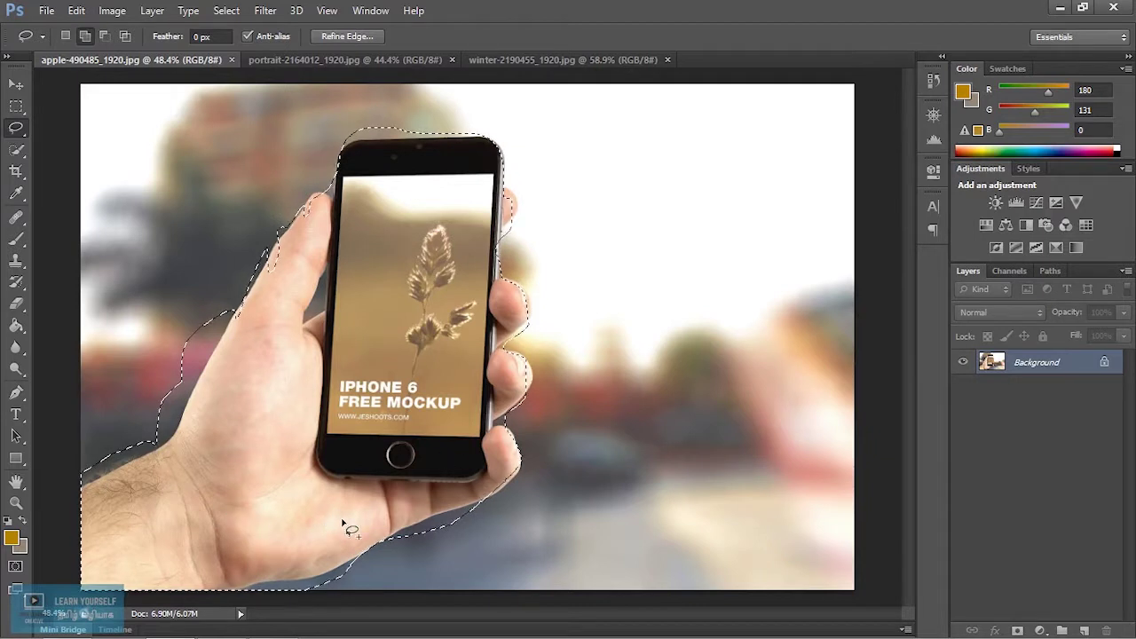
{"action": "left_click_drag", "start_coordinate": [470, 552], "coordinate": [473, 515]}
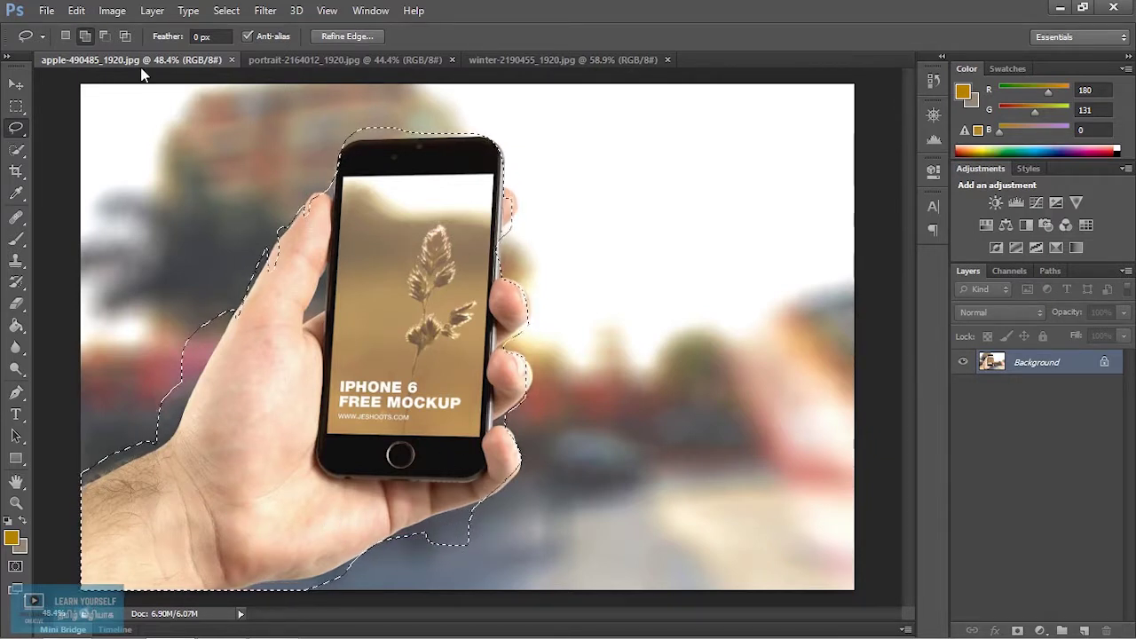
- Subtract the background bump below the palm from the selection in Subtract mode
{"action": "key", "text": "alt"}
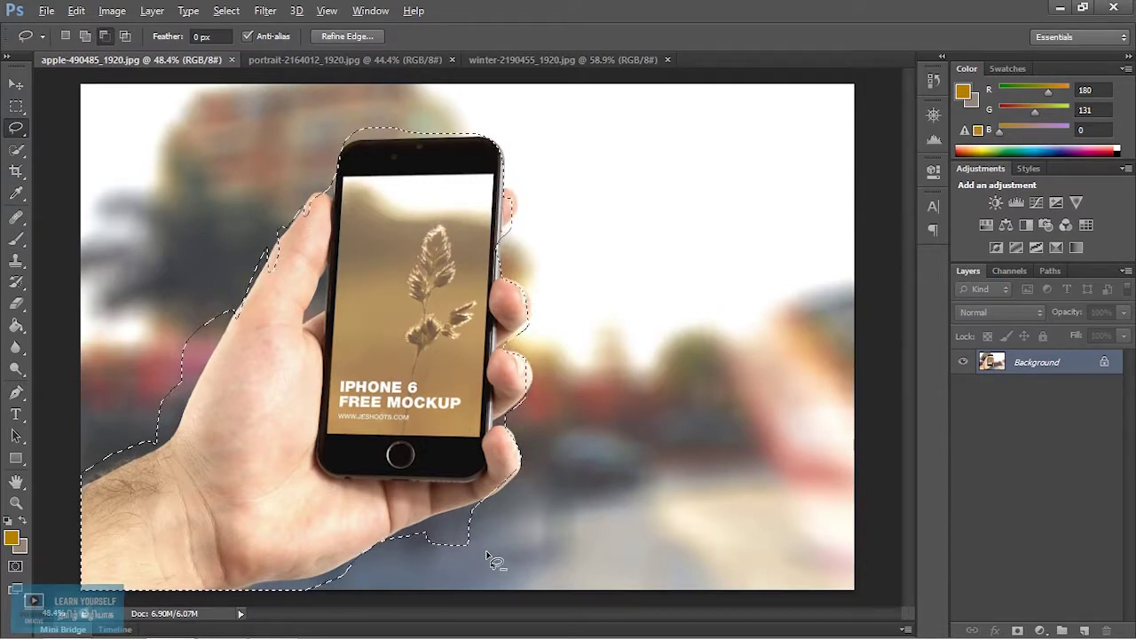
{"action": "key", "text": "shift"}
{"action": "left_click", "coordinate": [105, 35]}
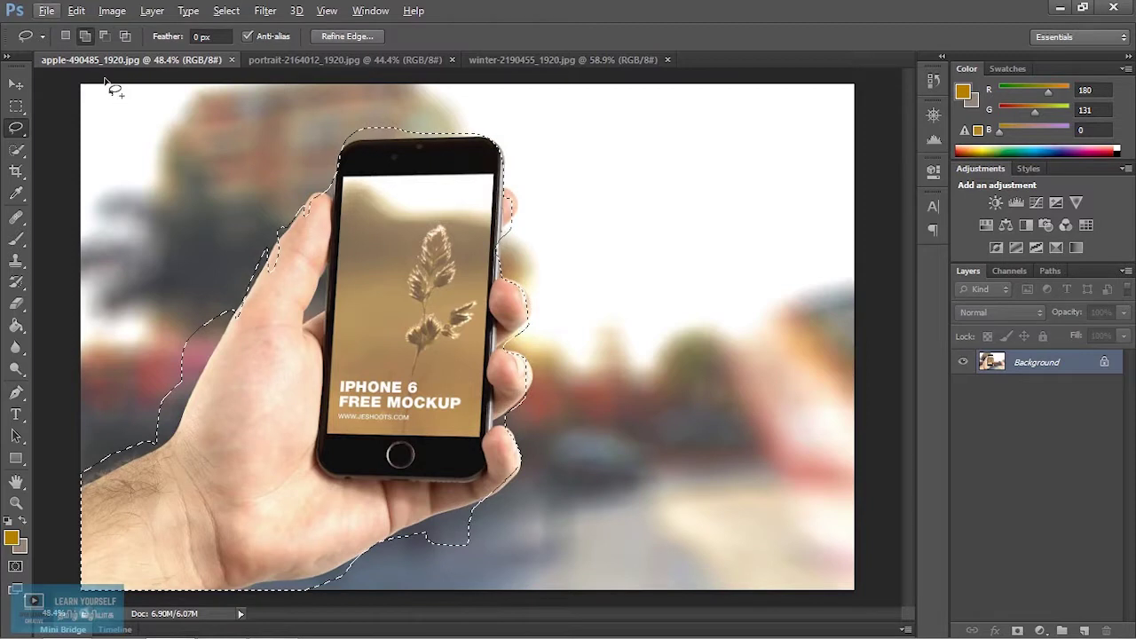
{"action": "left_click", "coordinate": [91, 36]}
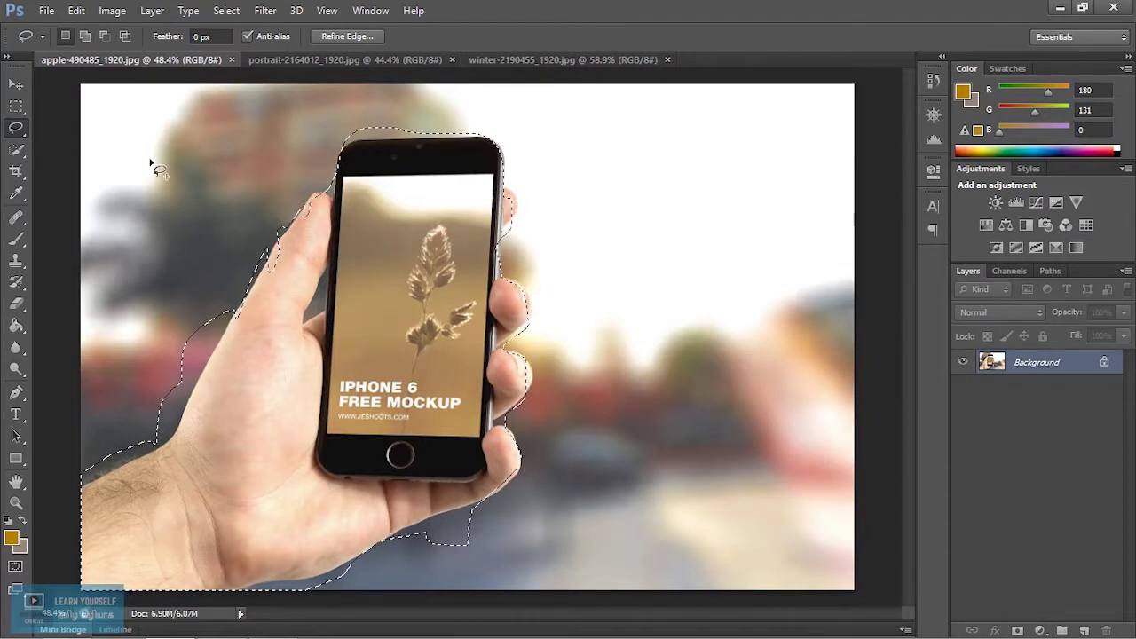
{"action": "left_click", "coordinate": [102, 36]}
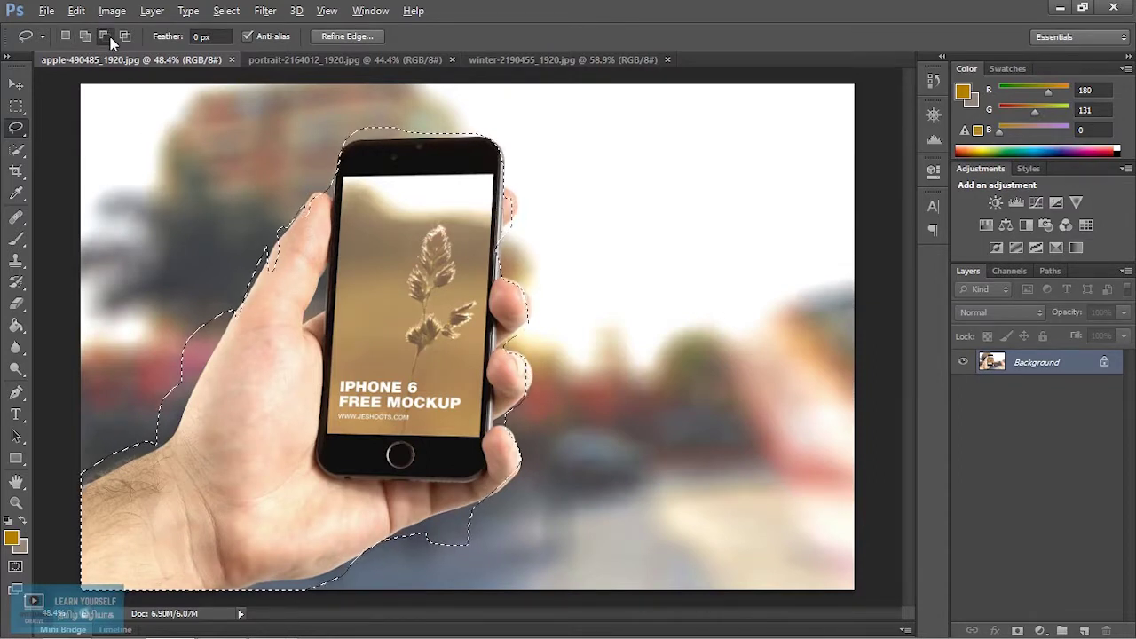
{"action": "key", "text": "alt"}
{"action": "mouse_move", "coordinate": [461, 532]}
{"action": "left_mouse_down"}
{"action": "mouse_move", "coordinate": [426, 543]}
{"action": "mouse_move", "coordinate": [462, 533]}
{"action": "mouse_move", "coordinate": [431, 568]}
{"action": "mouse_move", "coordinate": [460, 524]}
{"action": "left_mouse_up"}
- Switch to the Polygonal Lasso Tool and deselect the hand-and-phone selection
{"action": "right_click", "coordinate": [16, 131]}
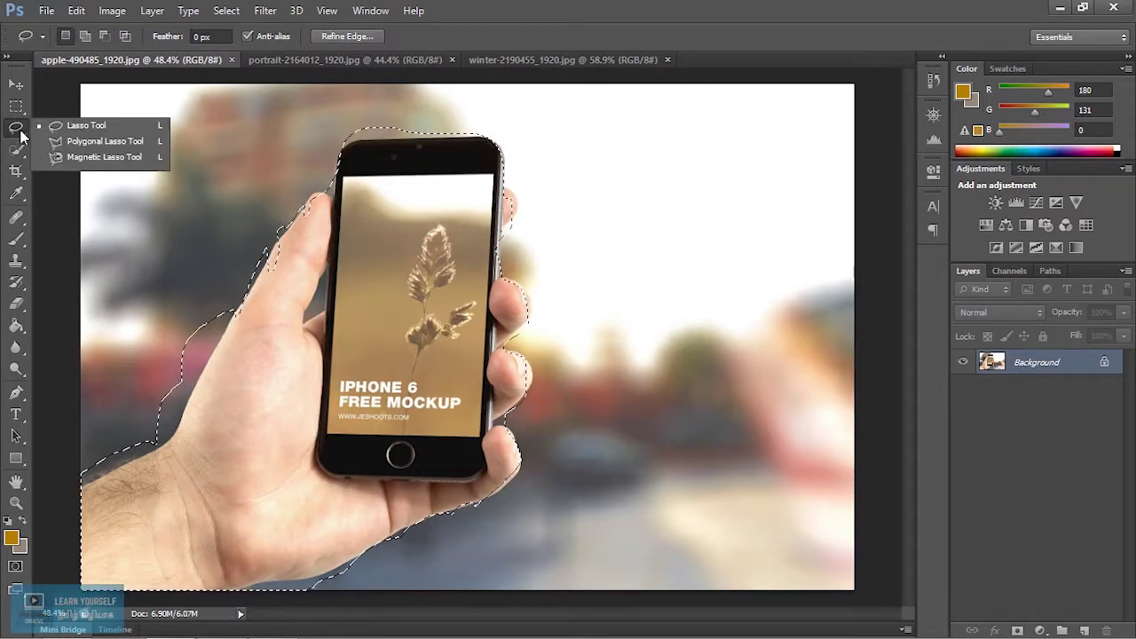
{"action": "left_click", "coordinate": [127, 142]}
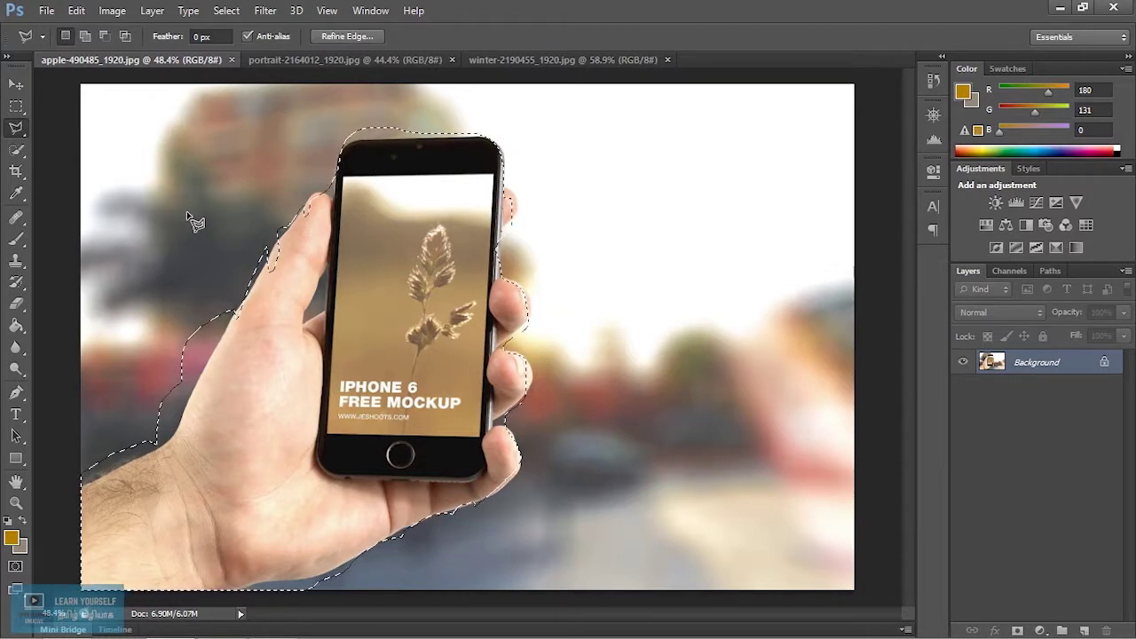
{"action": "left_click", "coordinate": [226, 11]}
{"action": "left_click", "coordinate": [242, 45]}
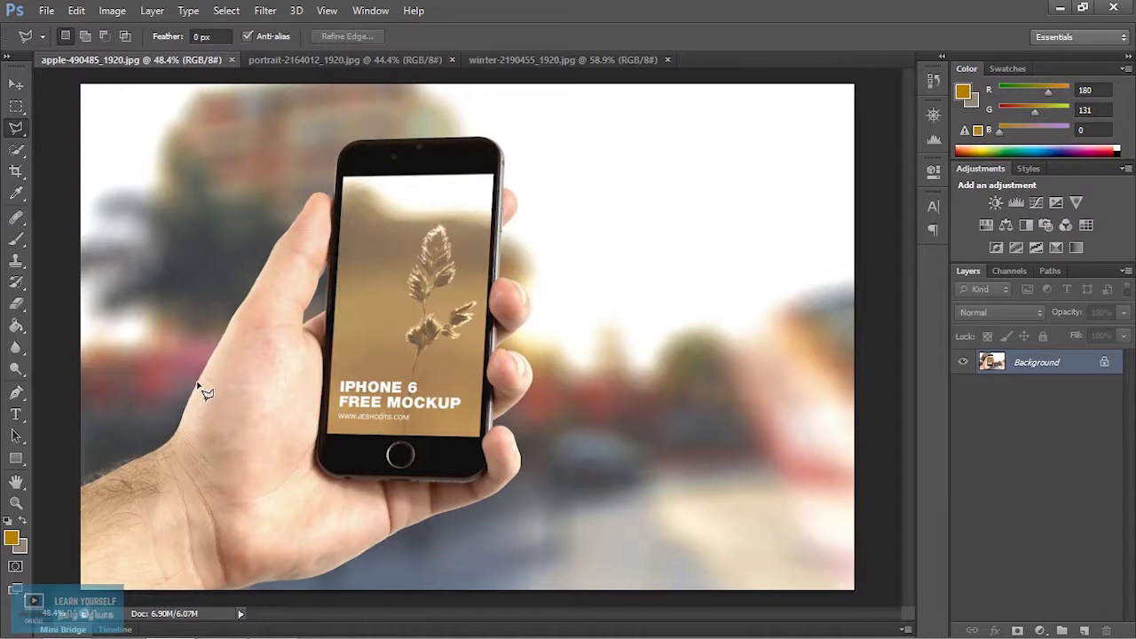
- Draw a trial polygonal outline near the hand and arm, then drop it with Ctrl+D
{"action": "left_click", "coordinate": [182, 429]}
{"action": "left_click", "coordinate": [227, 238]}
{"action": "left_click", "coordinate": [158, 396]}
{"action": "left_click", "coordinate": [151, 283]}
{"action": "double_click", "coordinate": [163, 353]}
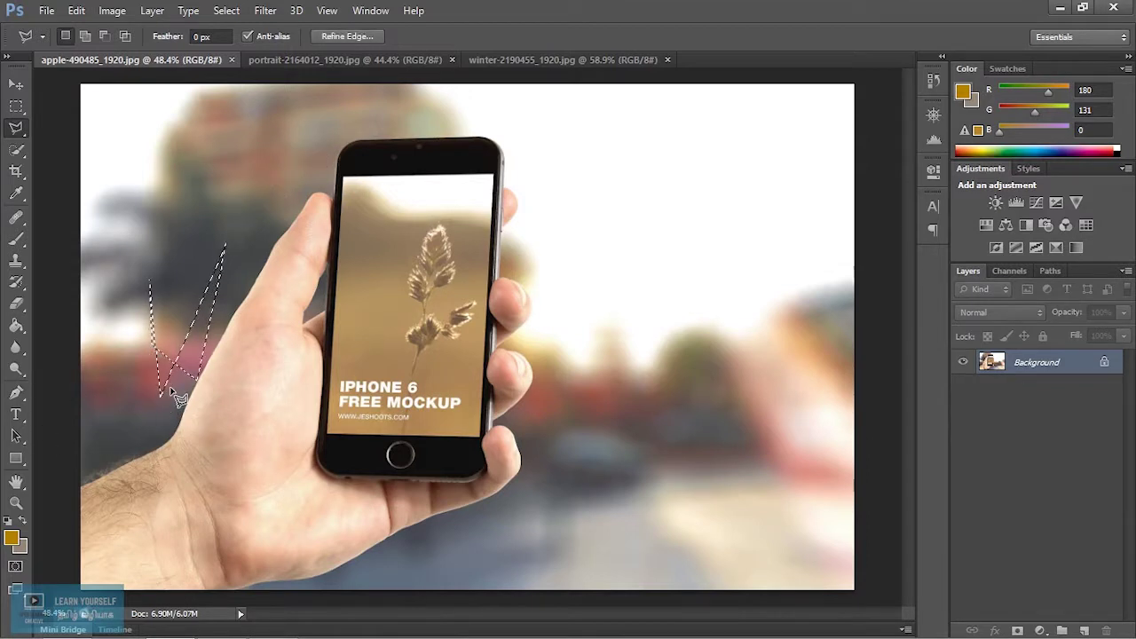
{"action": "key", "text": "ctrl+d"}
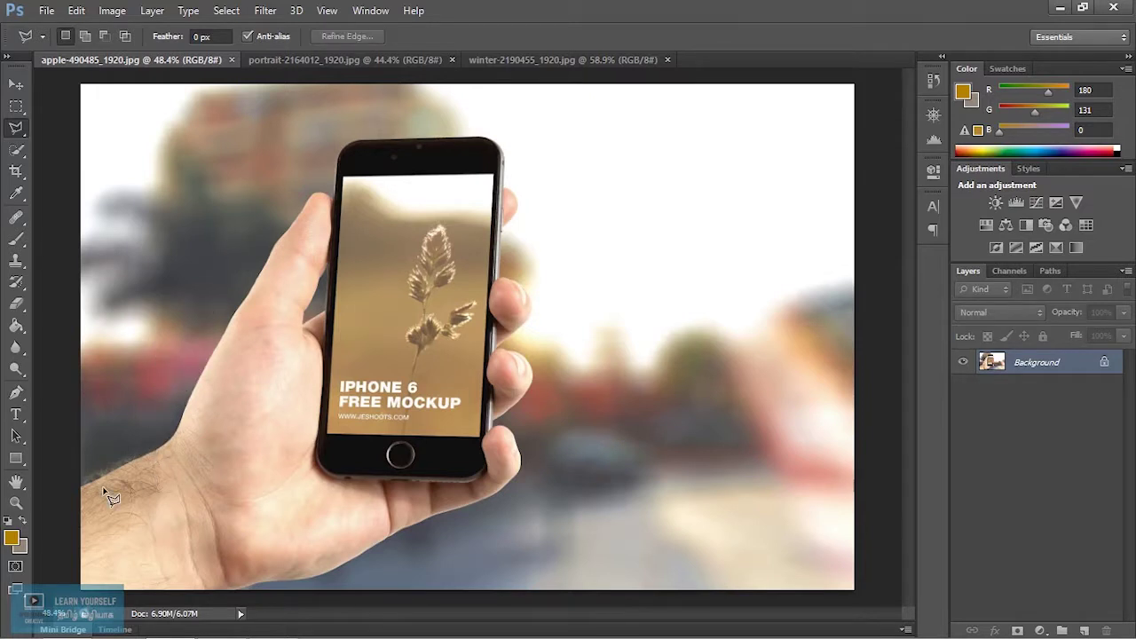
- Outline the wrist and hand edge up to the thumb tip polygonally, then deselect
{"action": "left_click", "coordinate": [80, 493]}
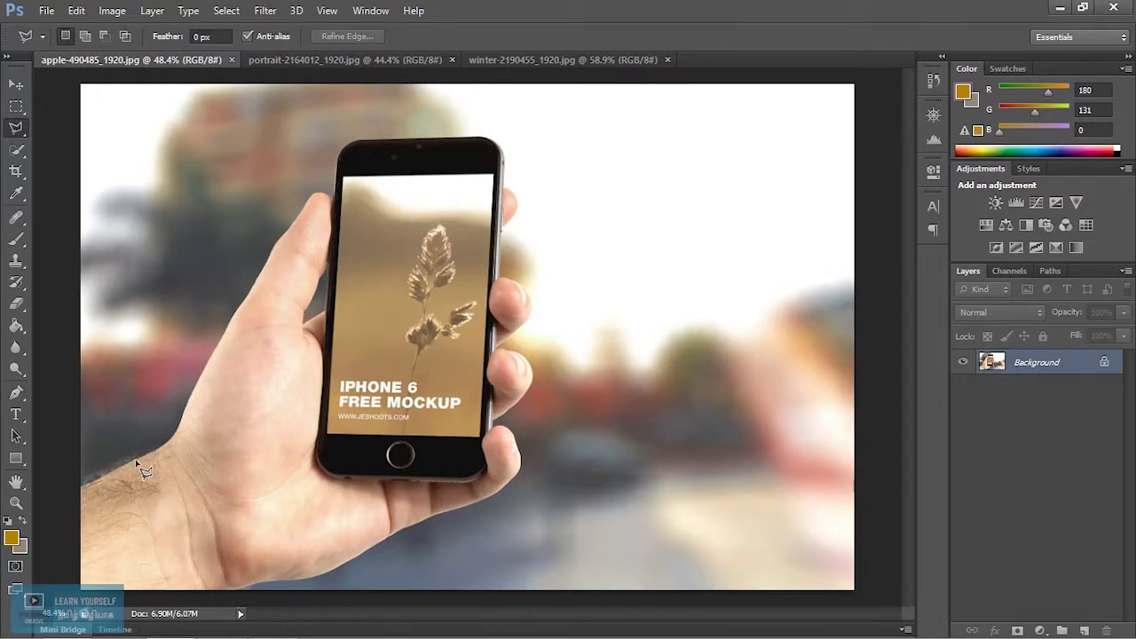
{"action": "left_click", "coordinate": [175, 437]}
{"action": "left_click", "coordinate": [207, 362]}
{"action": "left_click", "coordinate": [238, 316]}
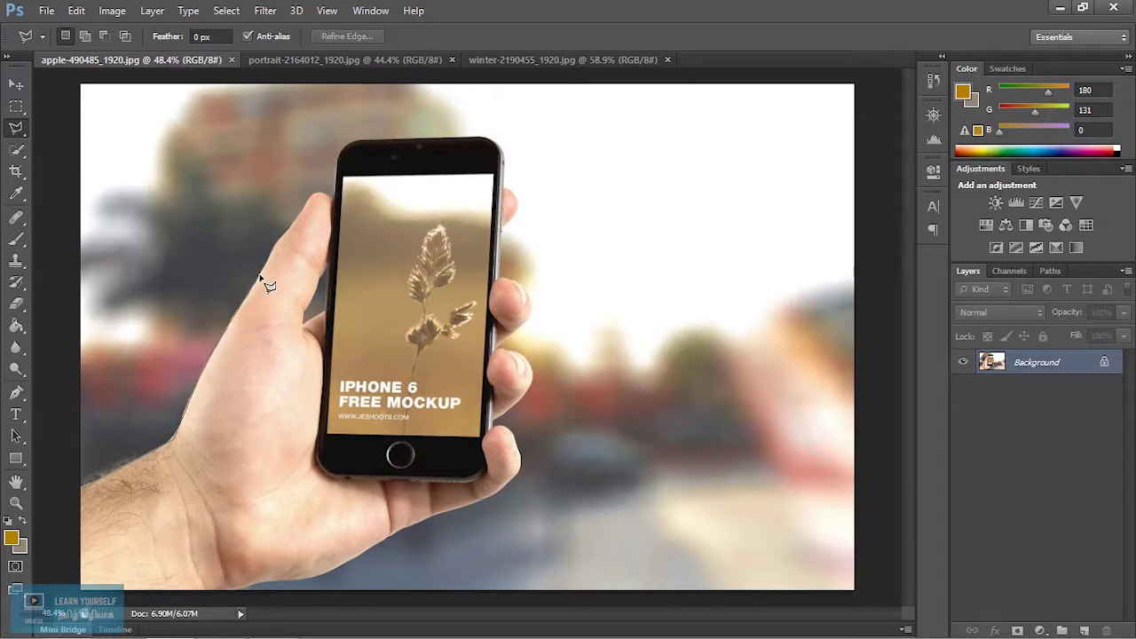
{"action": "left_click", "coordinate": [292, 232]}
{"action": "left_click", "coordinate": [317, 197]}
{"action": "double_click", "coordinate": [360, 199]}
{"action": "key", "text": "ctrl+d"}
- Start a polygonal outline at the screen's top-left, bottom-left and bottom-right corners
{"action": "left_click", "coordinate": [343, 179]}
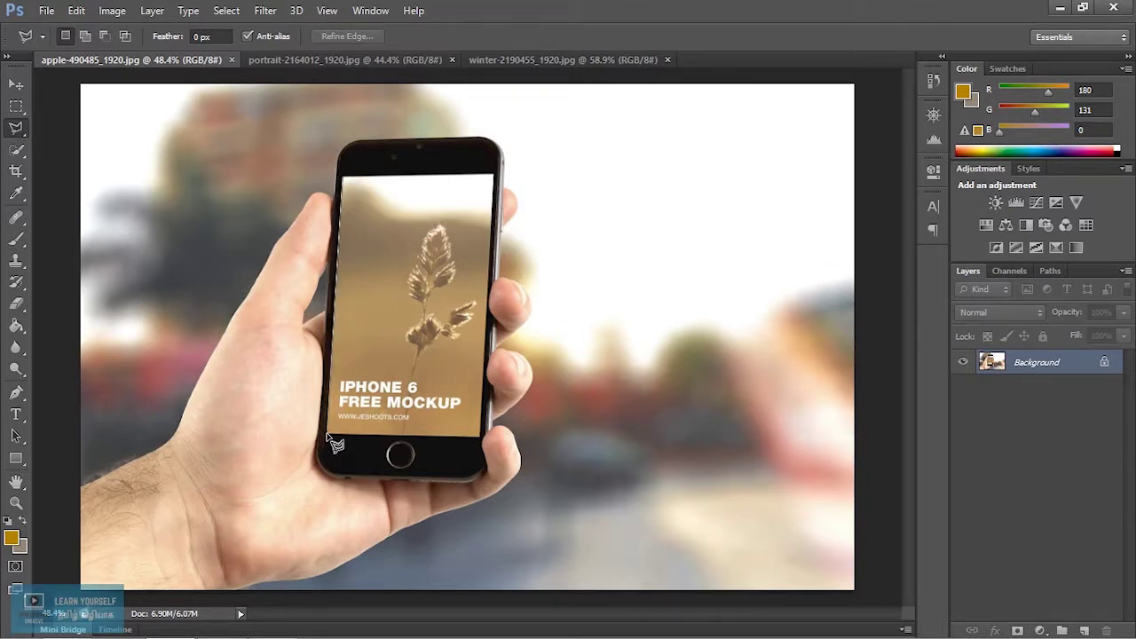
{"action": "left_click", "coordinate": [328, 435]}
{"action": "left_click", "coordinate": [478, 438]}
- Close the polygonal outline at the screen's top-right corner, cancelling the Fill dialog
{"action": "left_click", "coordinate": [498, 179]}
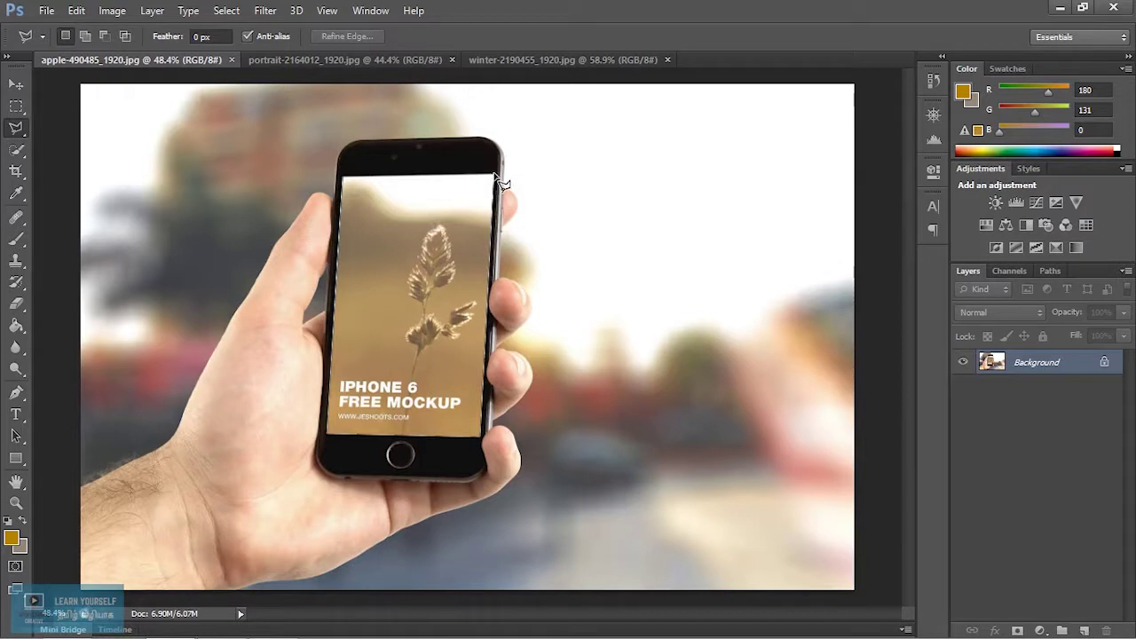
{"action": "left_click", "coordinate": [346, 180]}
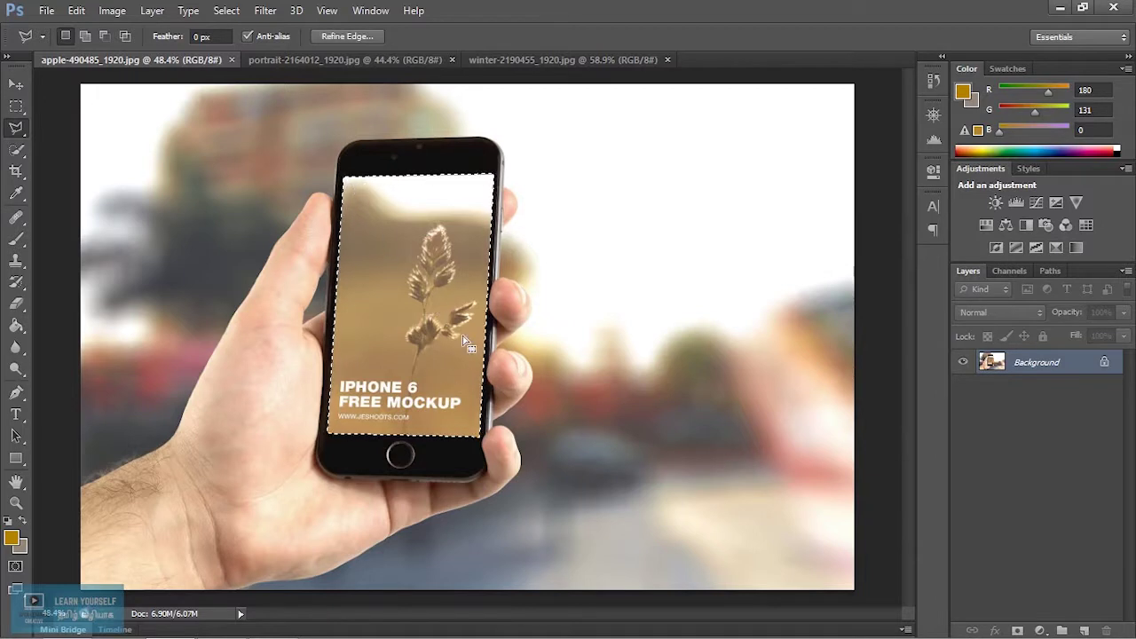
{"action": "key", "text": "Delete"}
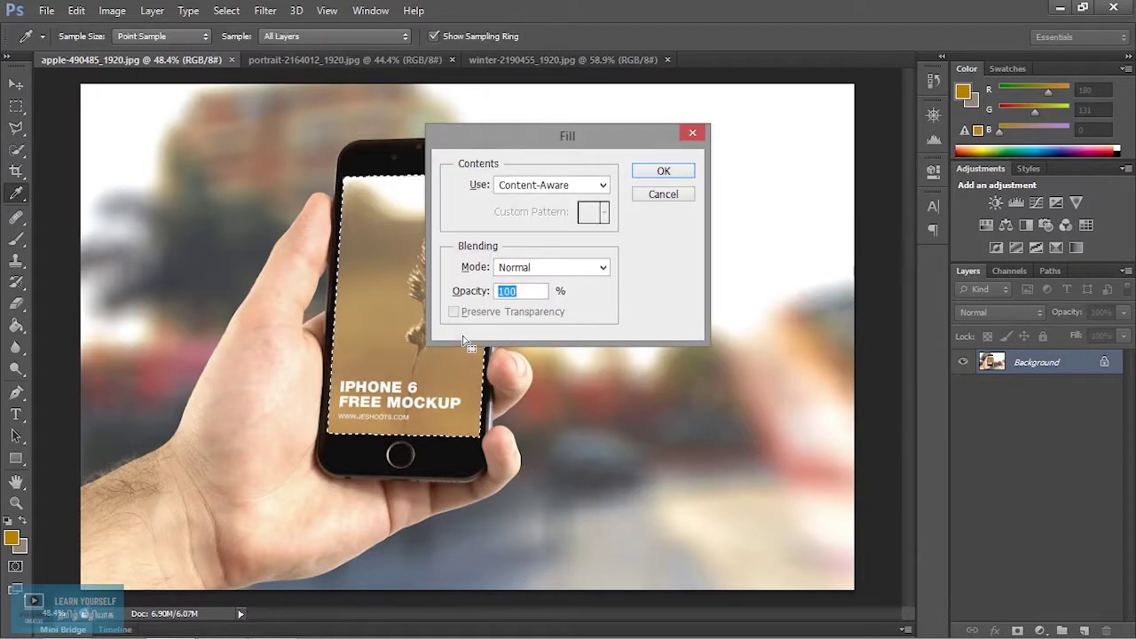
{"action": "left_click", "coordinate": [653, 195]}
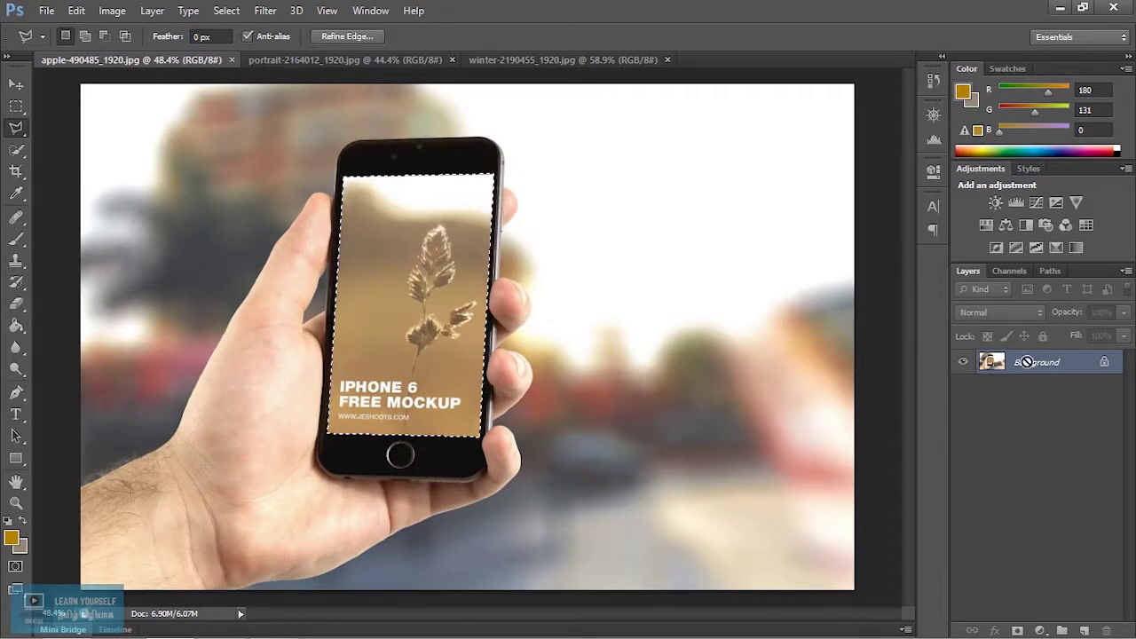
- Test Ctrl+J and layer visibility, then reload the screen selection and discard the copied layer
{"action": "key", "text": "ctrl+j"}
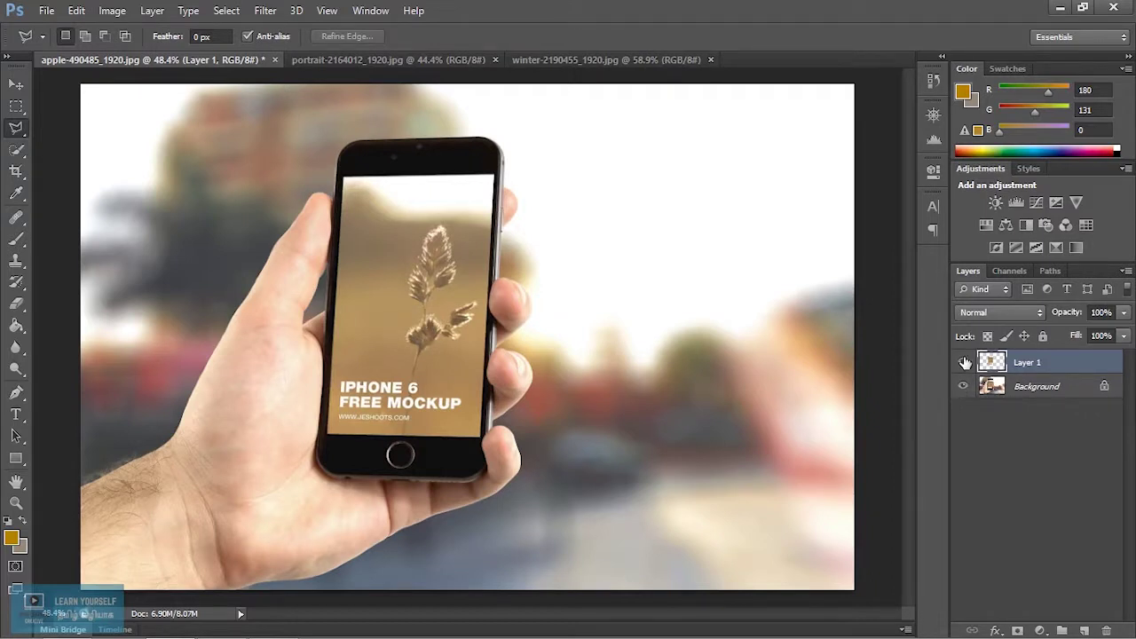
{"action": "left_click", "coordinate": [965, 362]}
{"action": "left_click", "coordinate": [964, 386]}
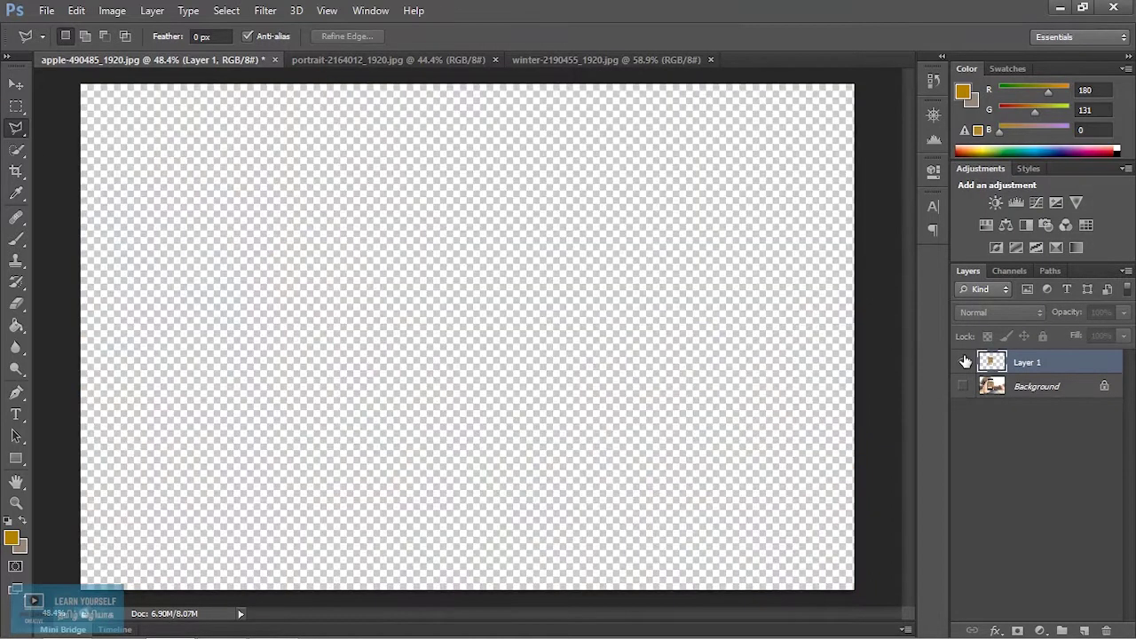
{"action": "left_click", "coordinate": [964, 362]}
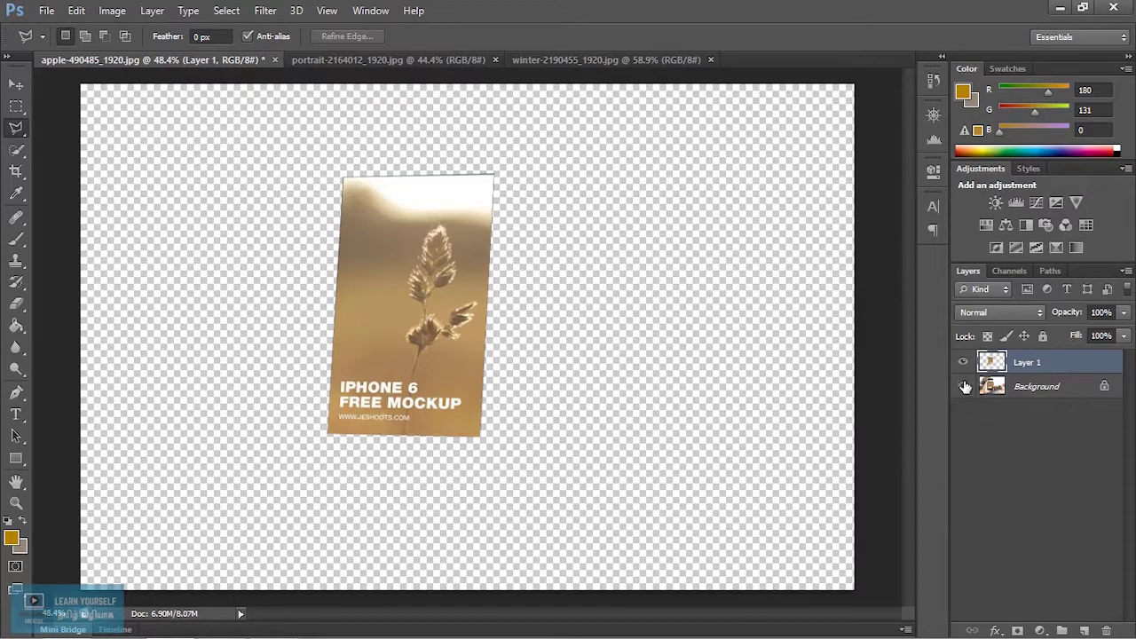
{"action": "left_click", "coordinate": [965, 386]}
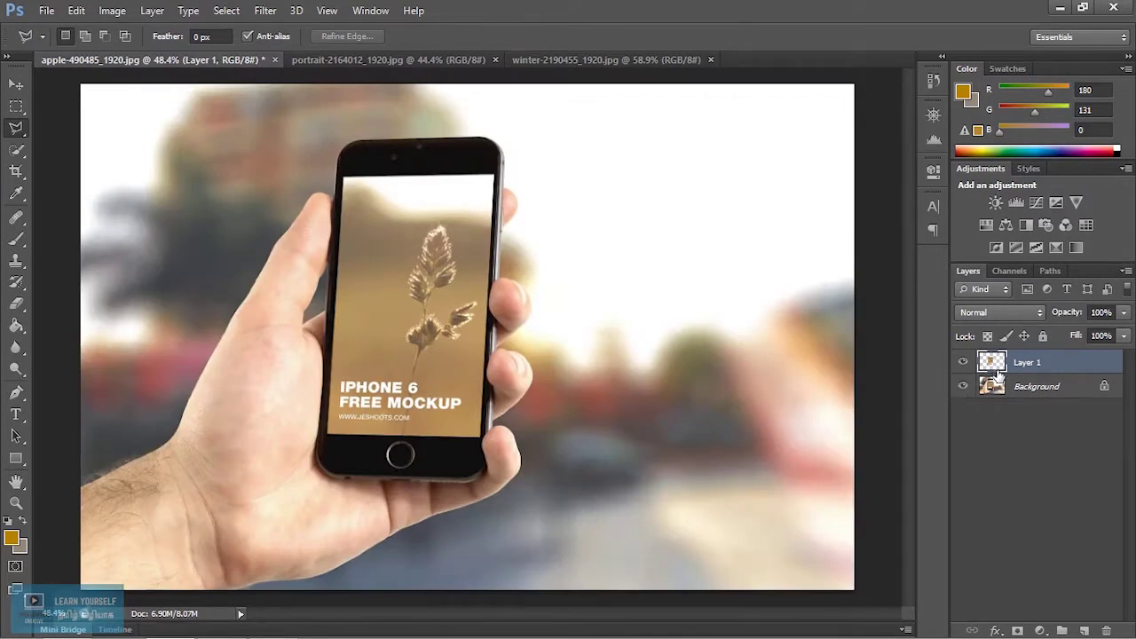
{"action": "left_click", "coordinate": [994, 370], "text": "ctrl"}
{"action": "key", "text": "ctrl+e"}
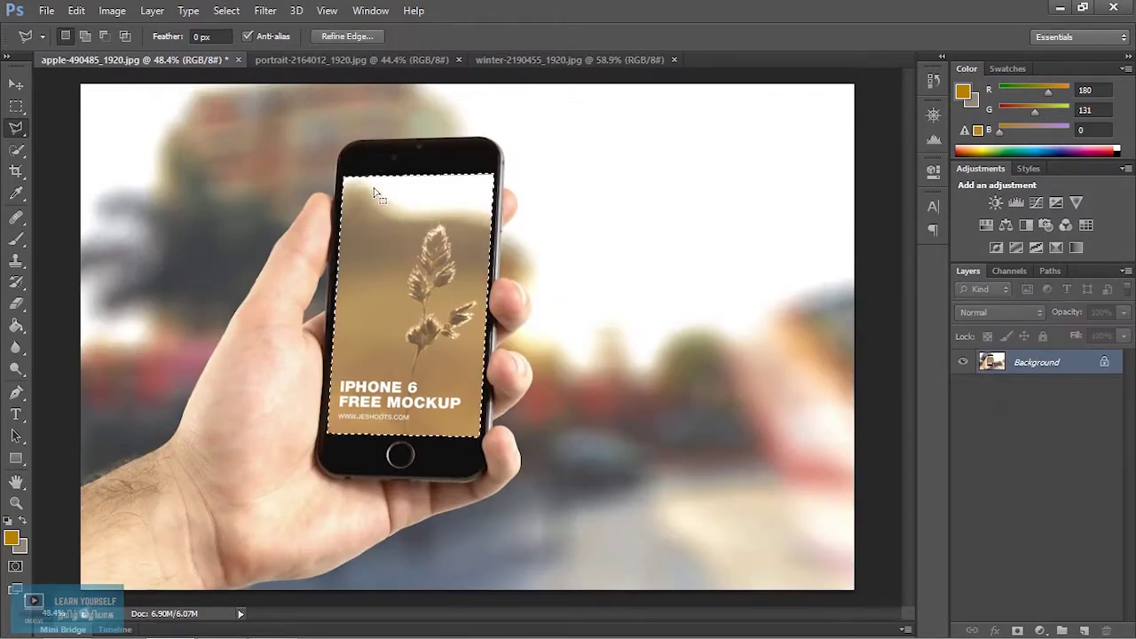
- Invert the screen selection, copy the rest to Layer 1 with Ctrl+J, and hide Background
{"action": "left_click", "coordinate": [265, 11]}
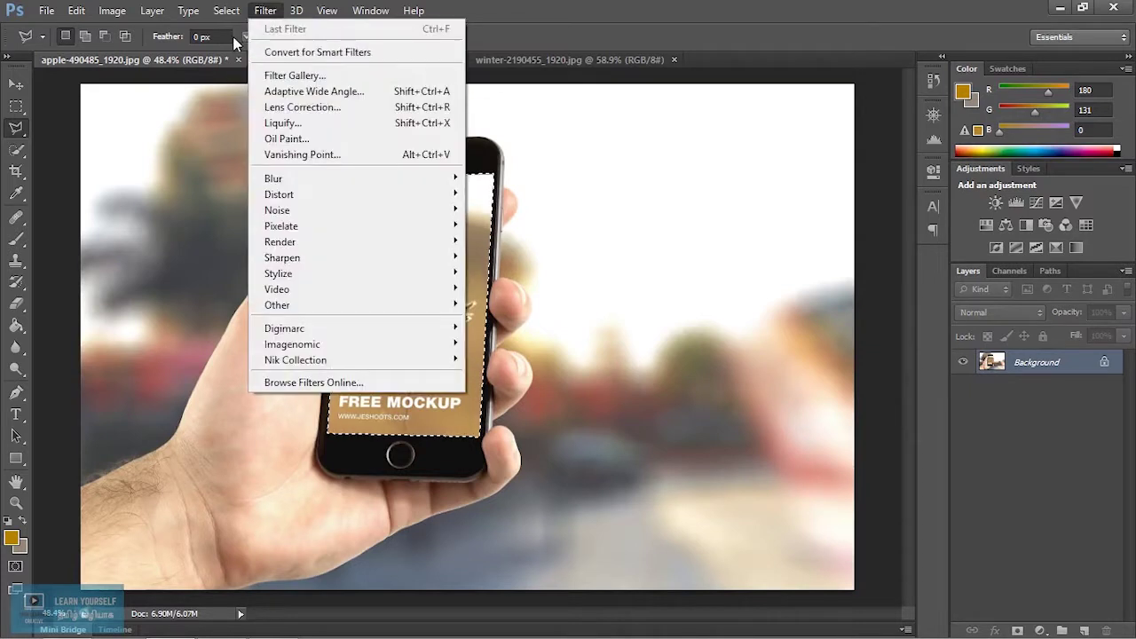
{"action": "mouse_move", "coordinate": [227, 10]}
{"action": "left_click", "coordinate": [246, 77]}
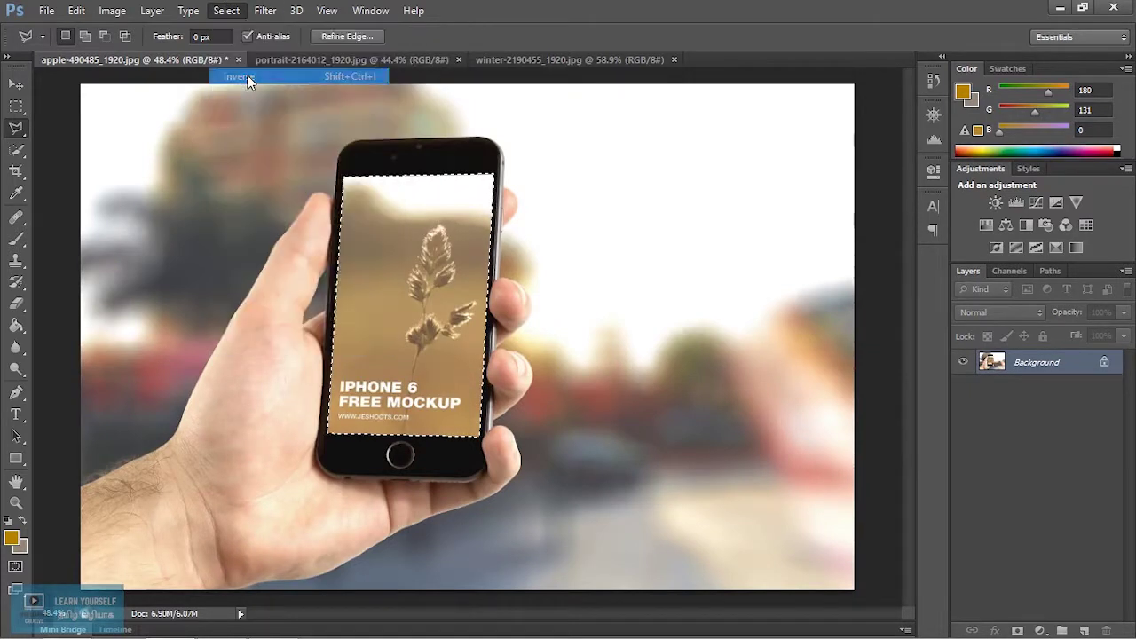
{"action": "left_click", "coordinate": [1083, 630]}
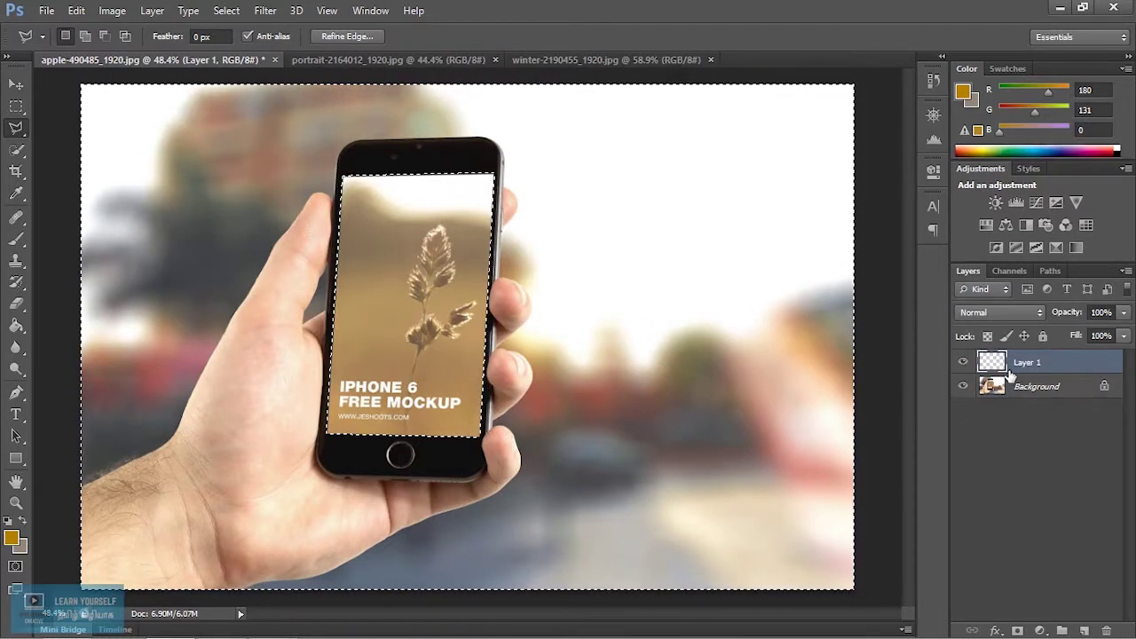
{"action": "left_click", "coordinate": [1028, 391]}
{"action": "left_click", "coordinate": [1030, 366]}
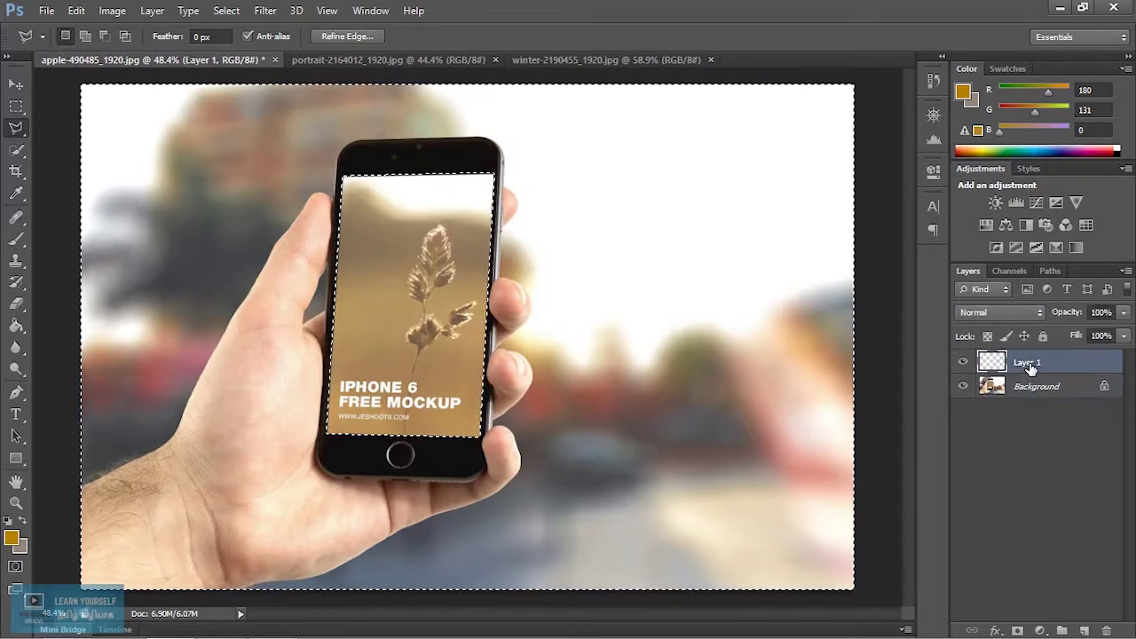
{"action": "key", "text": "ctrl+j"}
{"action": "left_click", "coordinate": [963, 386]}
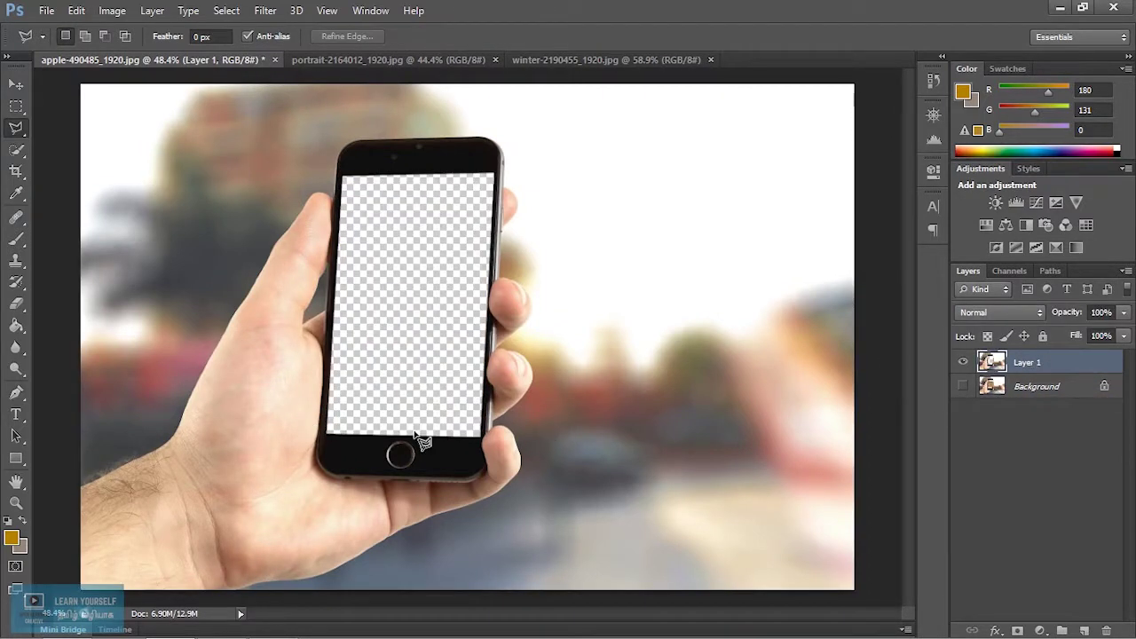
{"action": "left_click", "coordinate": [15, 85]}
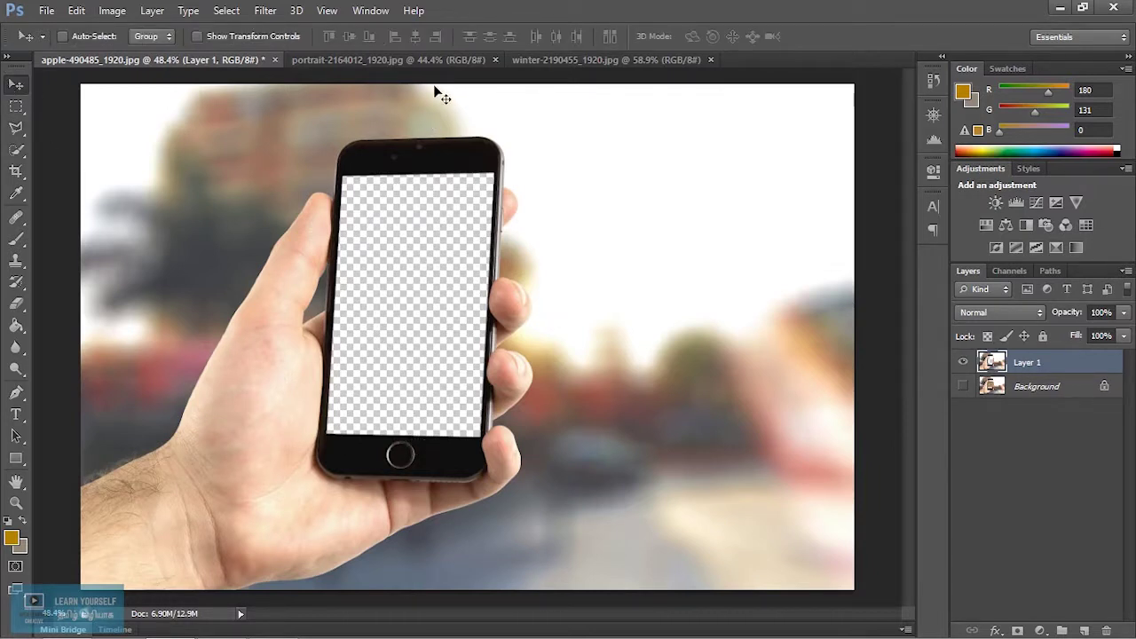
- Drag the winter portrait into the mockup as Layer 2 below Layer 1, face within the screen
{"action": "left_click", "coordinate": [590, 61]}
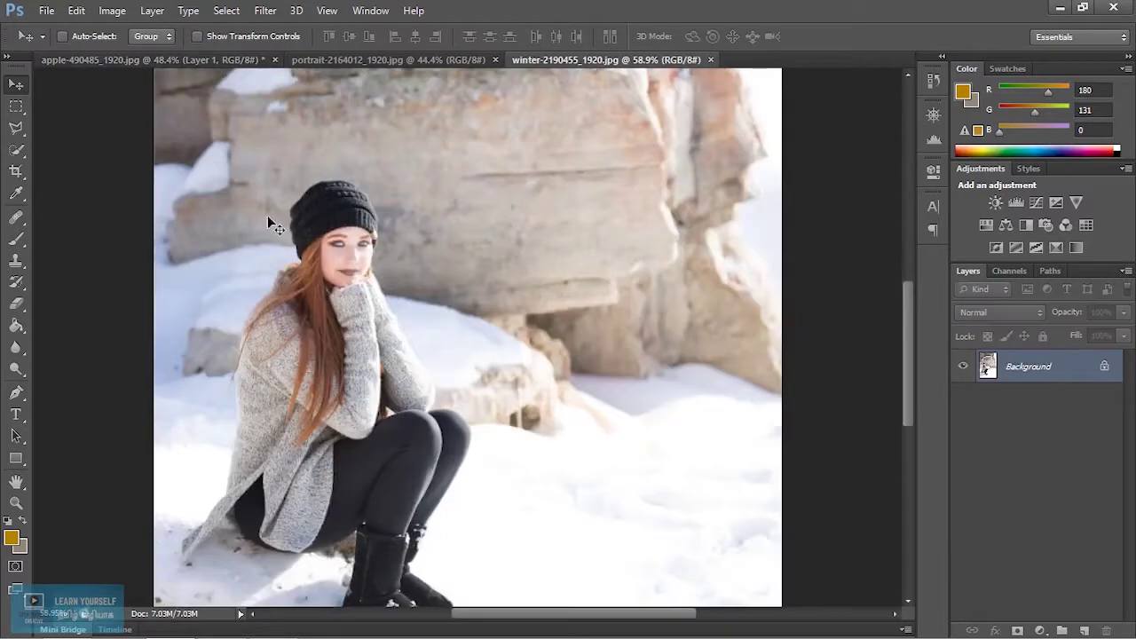
{"action": "left_click_drag", "start_coordinate": [302, 335], "coordinate": [453, 311]}
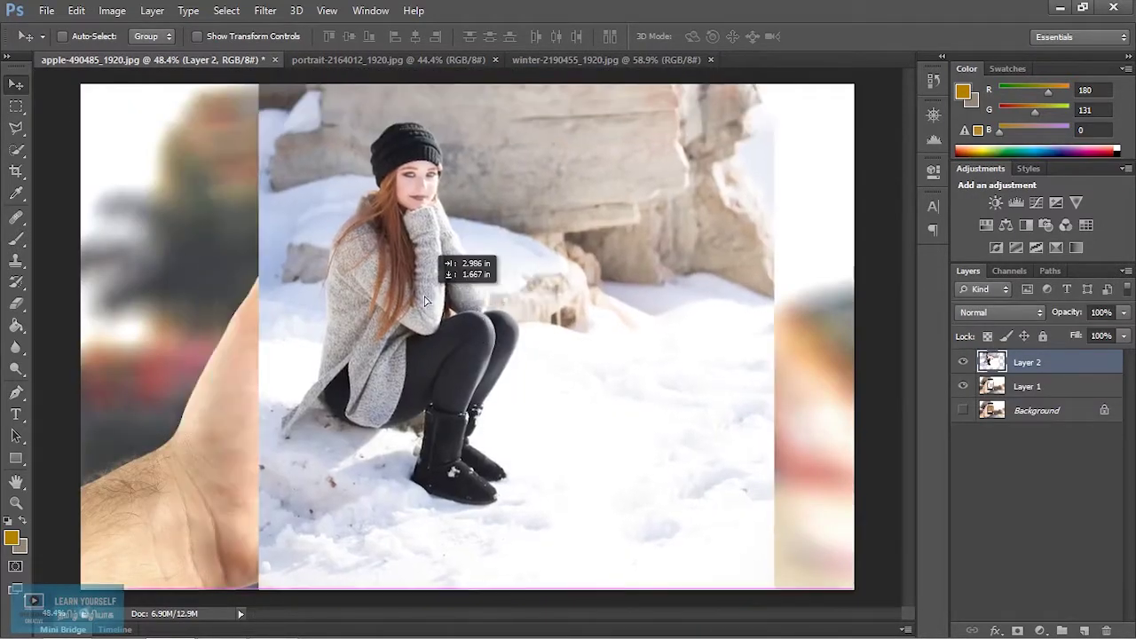
{"action": "left_click_drag", "start_coordinate": [1021, 366], "coordinate": [1021, 405]}
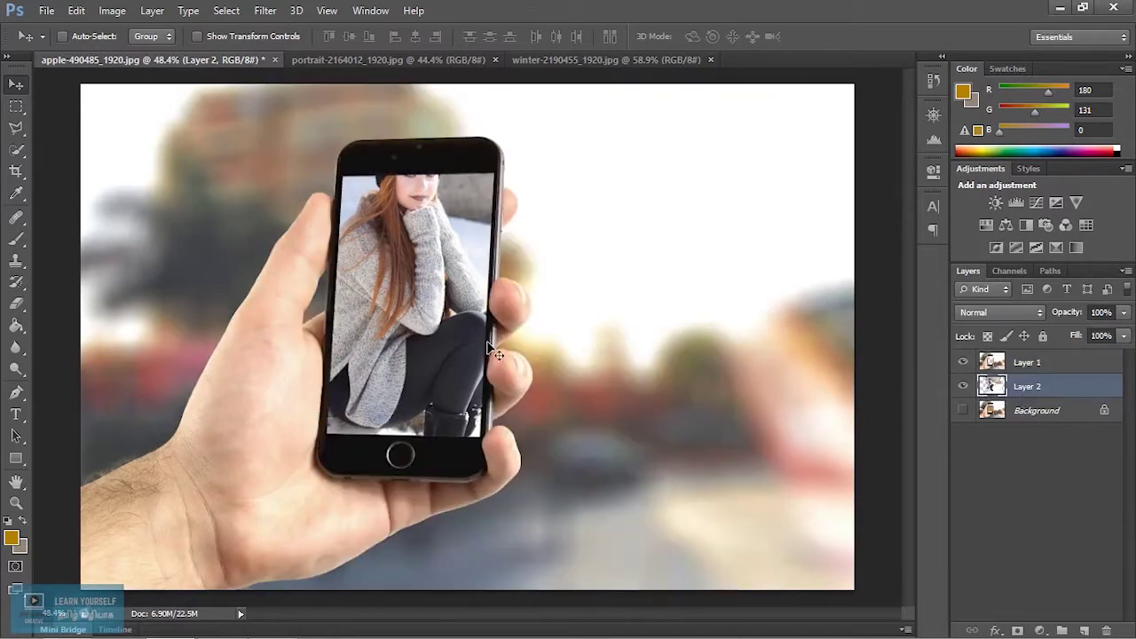
{"action": "left_click_drag", "start_coordinate": [425, 289], "coordinate": [434, 333]}
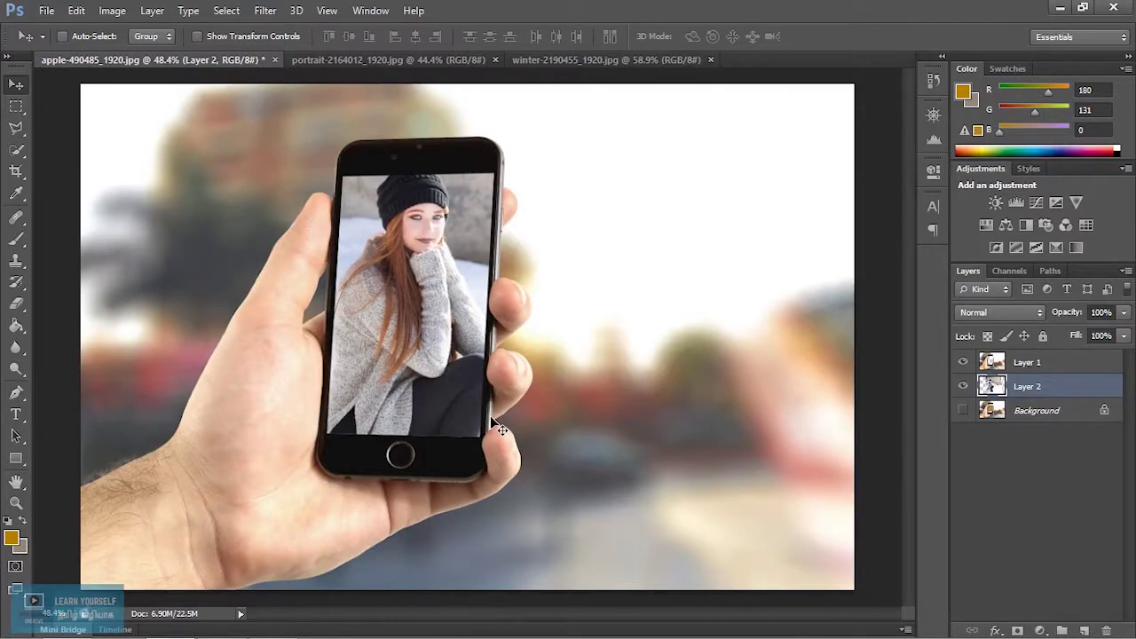
- Trace the hand and phone with the Magnetic Lasso, starting and closing at the lower-left edge
{"action": "left_click", "coordinate": [19, 130]}
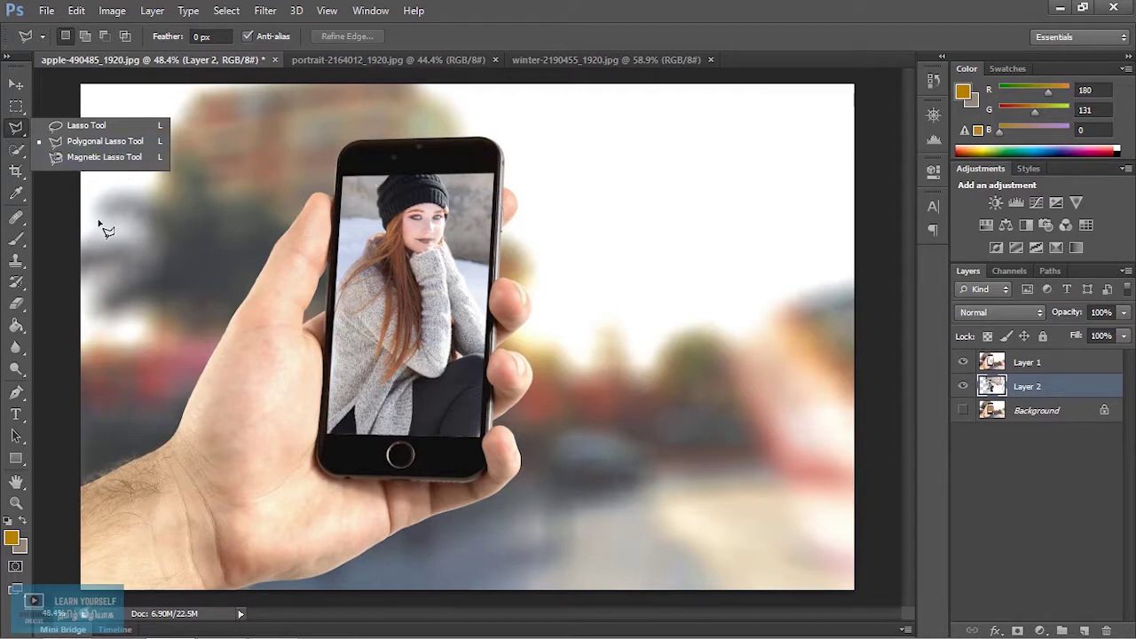
{"action": "left_click", "coordinate": [104, 157]}
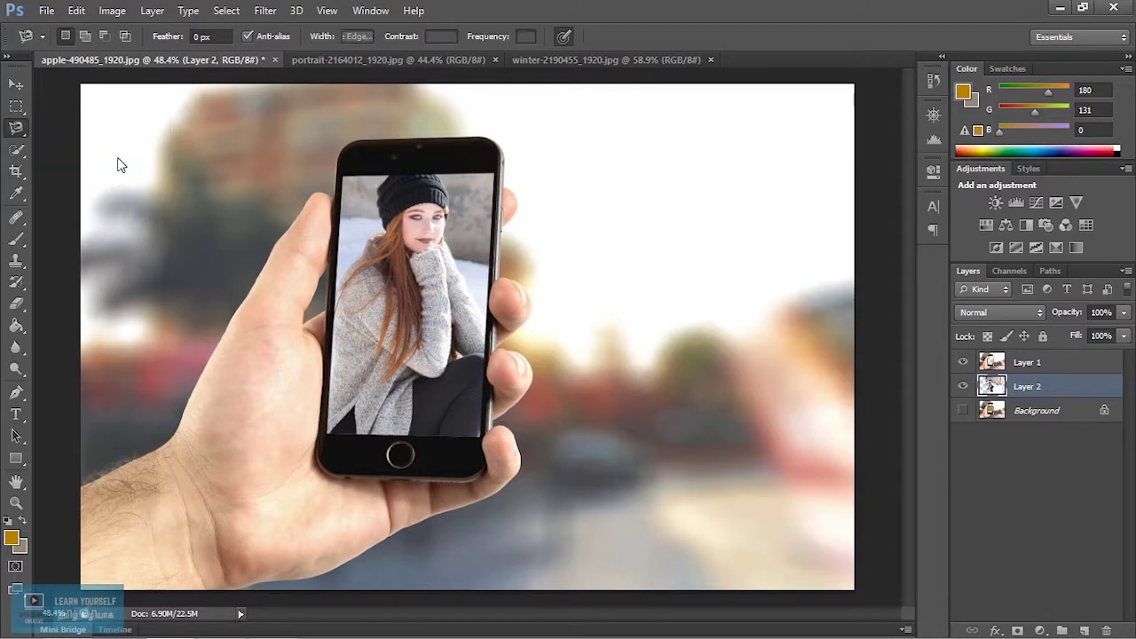
{"action": "left_click", "coordinate": [86, 486]}
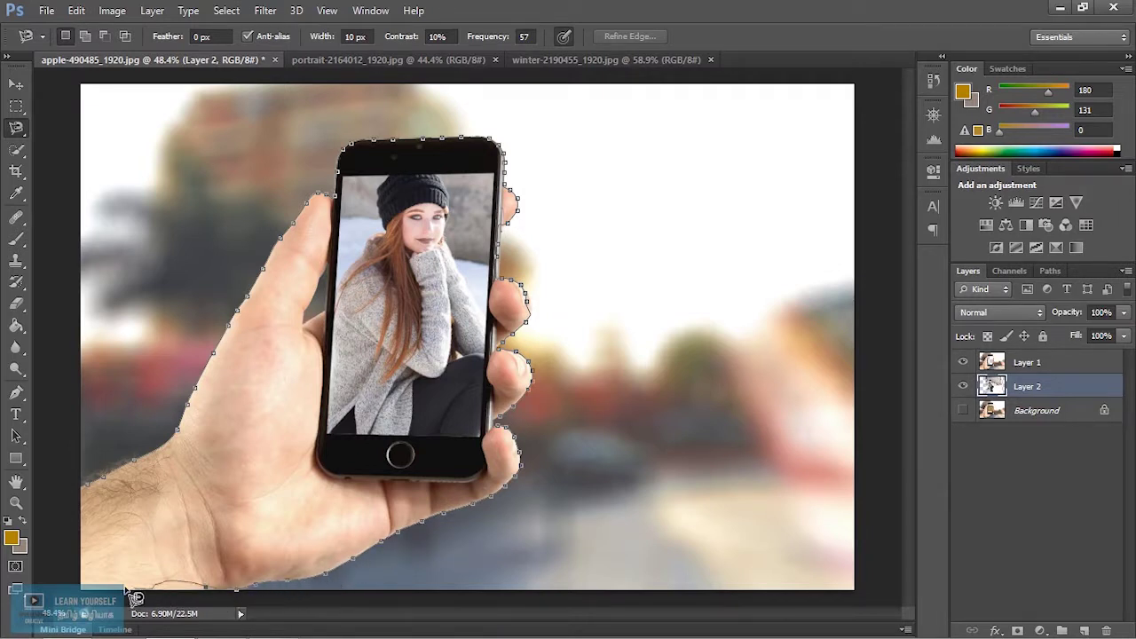
{"action": "left_click", "coordinate": [93, 493]}
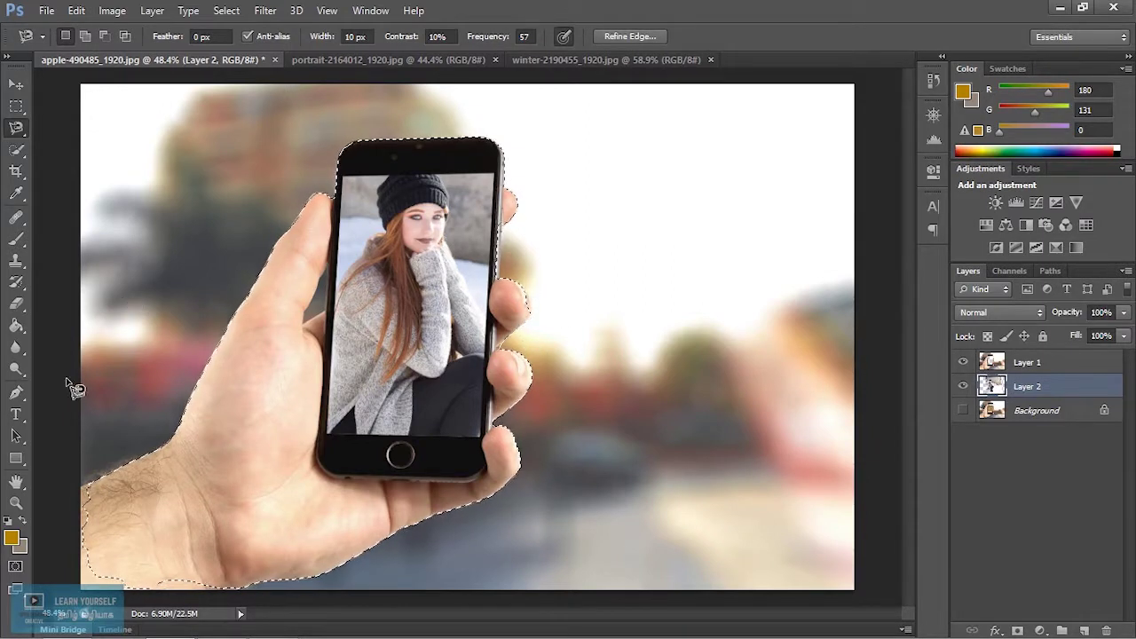
- With the Lasso Tool, subtract the stray piece near the wrist and refine the selection along the thumb
{"action": "right_click", "coordinate": [18, 127]}
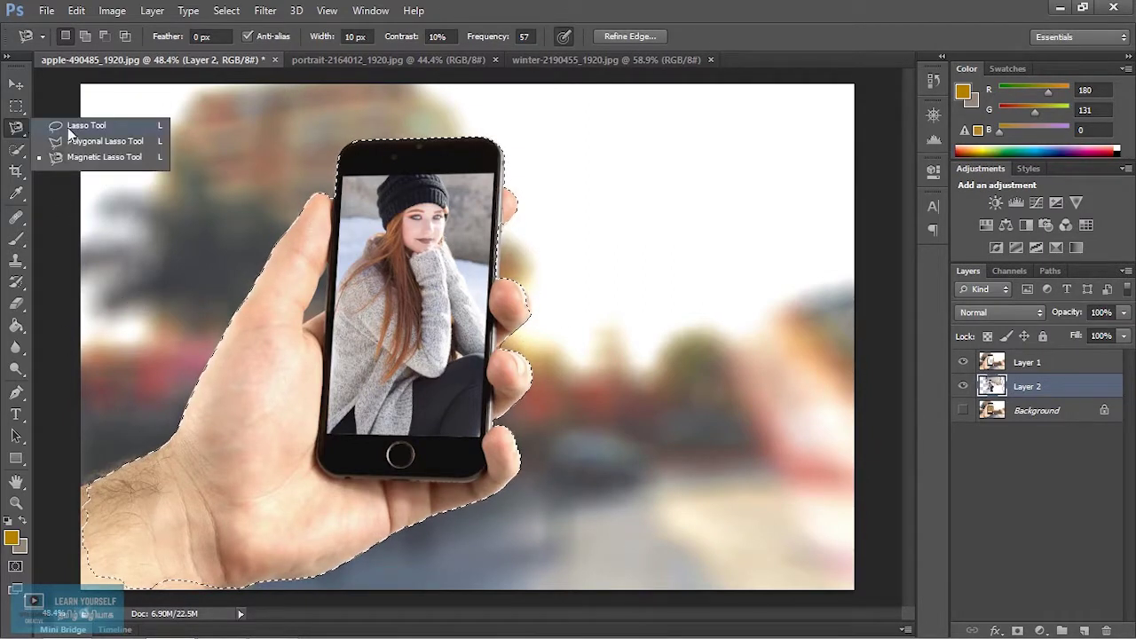
{"action": "left_click", "coordinate": [96, 126]}
{"action": "key", "text": "shift"}
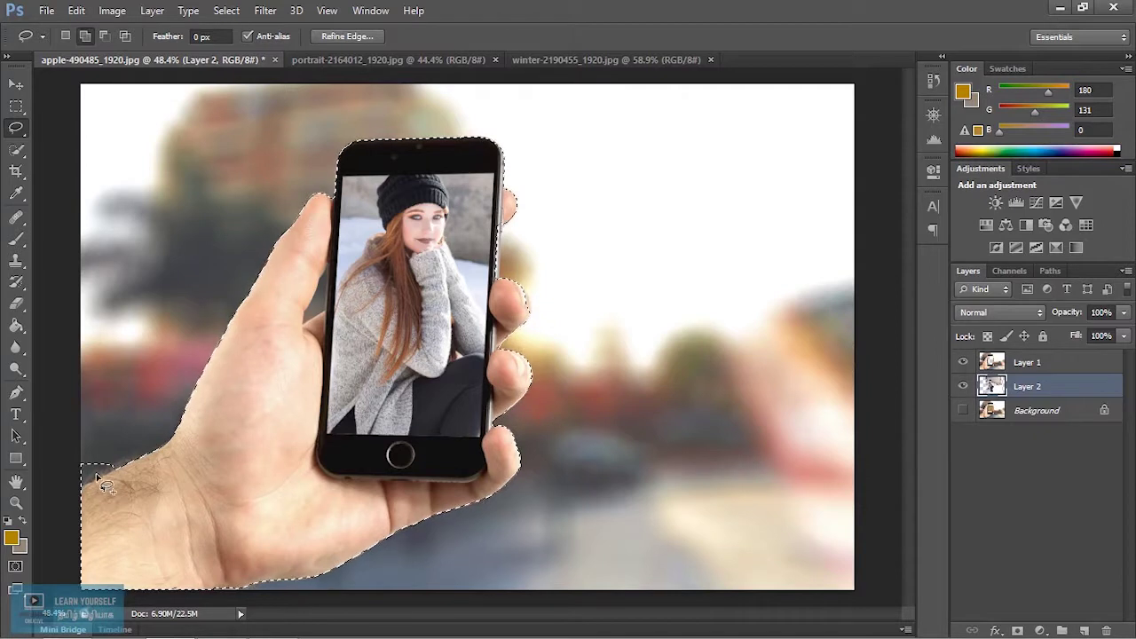
{"action": "key", "text": "alt"}
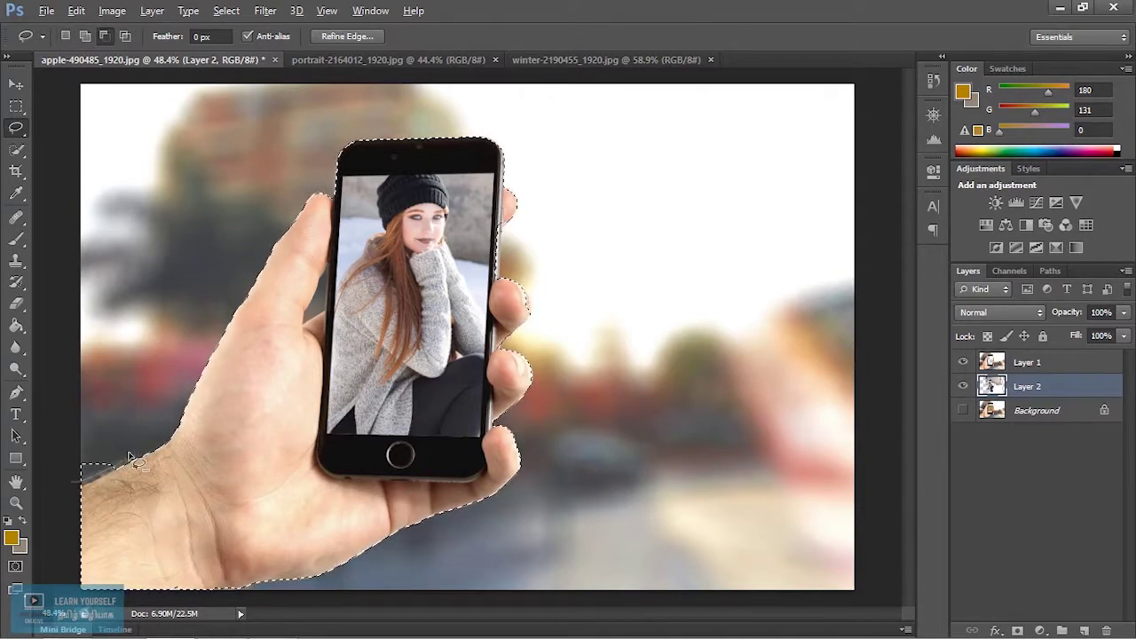
{"action": "left_click_drag", "start_coordinate": [99, 464], "coordinate": [111, 489]}
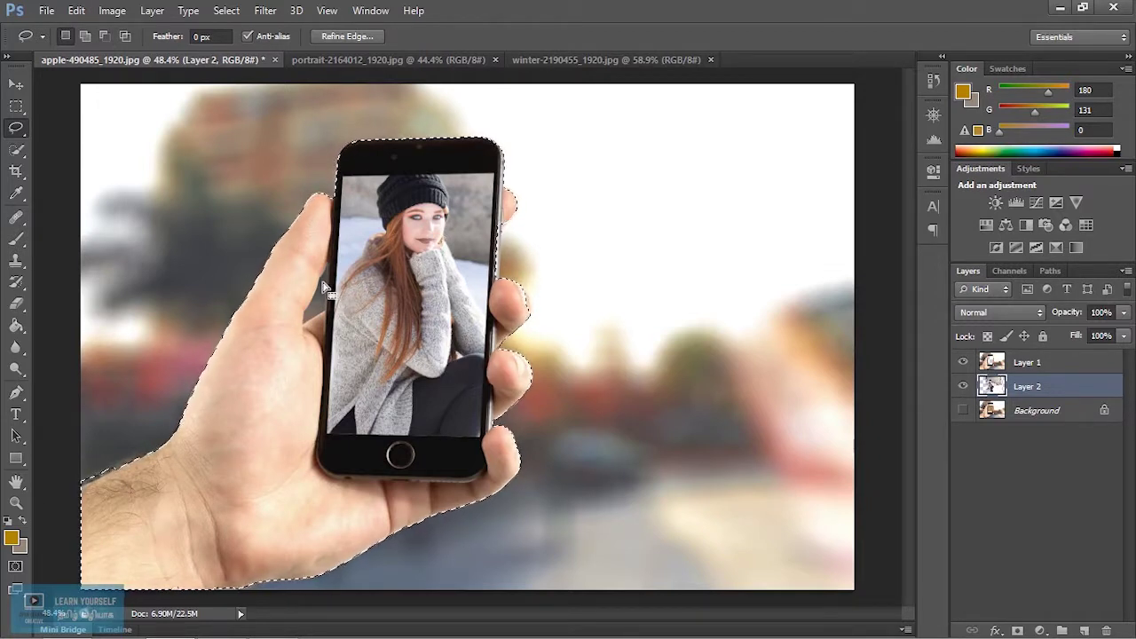
{"action": "mouse_move", "coordinate": [329, 278]}
{"action": "left_mouse_down"}
{"action": "mouse_move", "coordinate": [311, 324]}
{"action": "mouse_move", "coordinate": [330, 277]}
{"action": "mouse_move", "coordinate": [313, 324]}
{"action": "mouse_move", "coordinate": [338, 329]}
{"action": "left_mouse_up"}
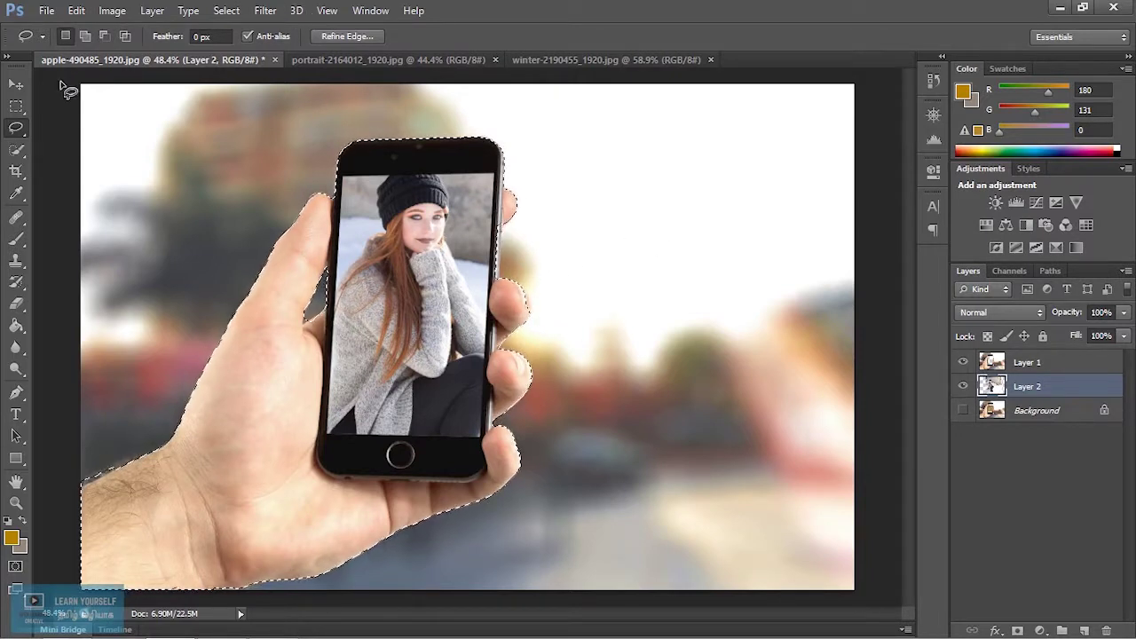
- Recolour the phone-screen portrait with Hue/Saturation at Hue -73 and Saturation +54
{"action": "left_click", "coordinate": [16, 83]}
{"action": "left_click", "coordinate": [113, 11]}
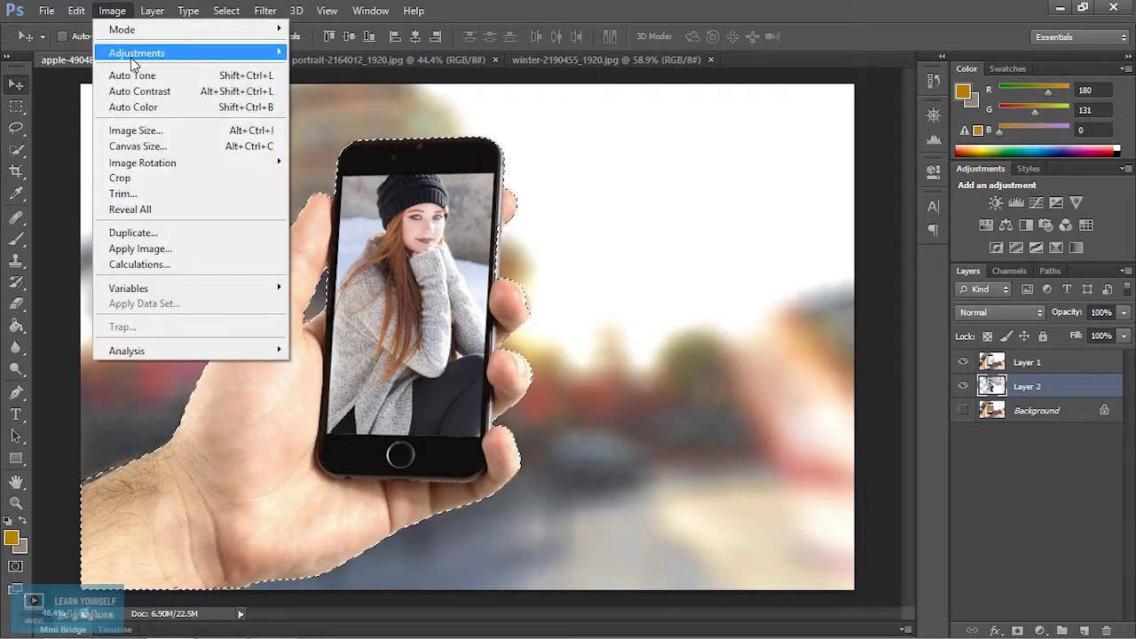
{"action": "mouse_move", "coordinate": [138, 53]}
{"action": "left_click", "coordinate": [341, 140]}
{"action": "left_click_drag", "start_coordinate": [826, 185], "coordinate": [860, 194]}
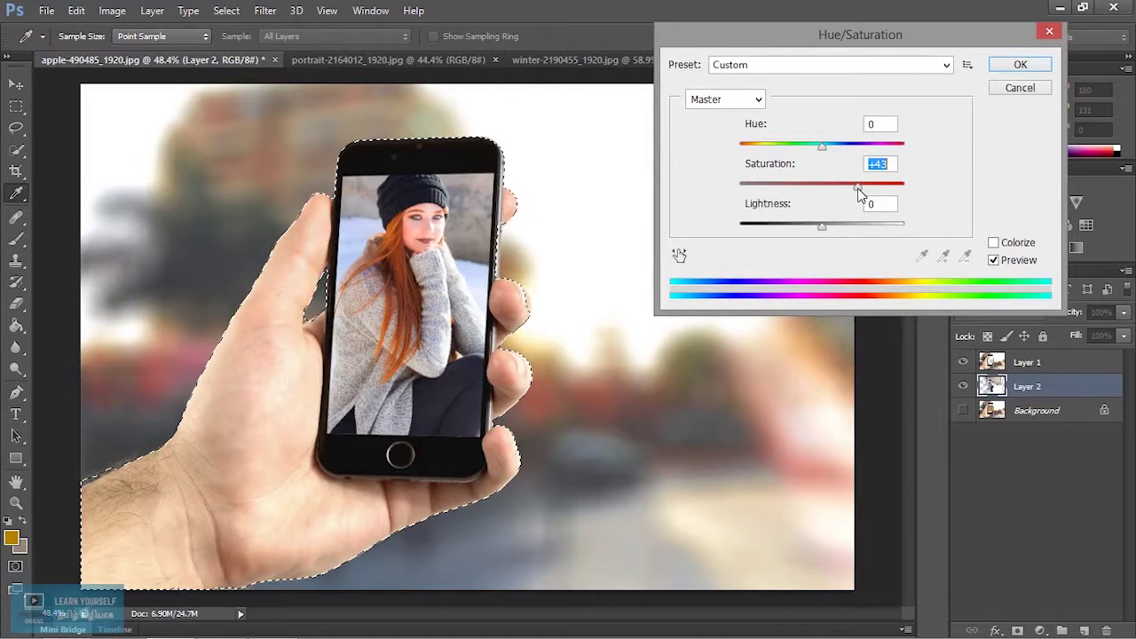
{"action": "left_click_drag", "start_coordinate": [823, 147], "coordinate": [778, 167]}
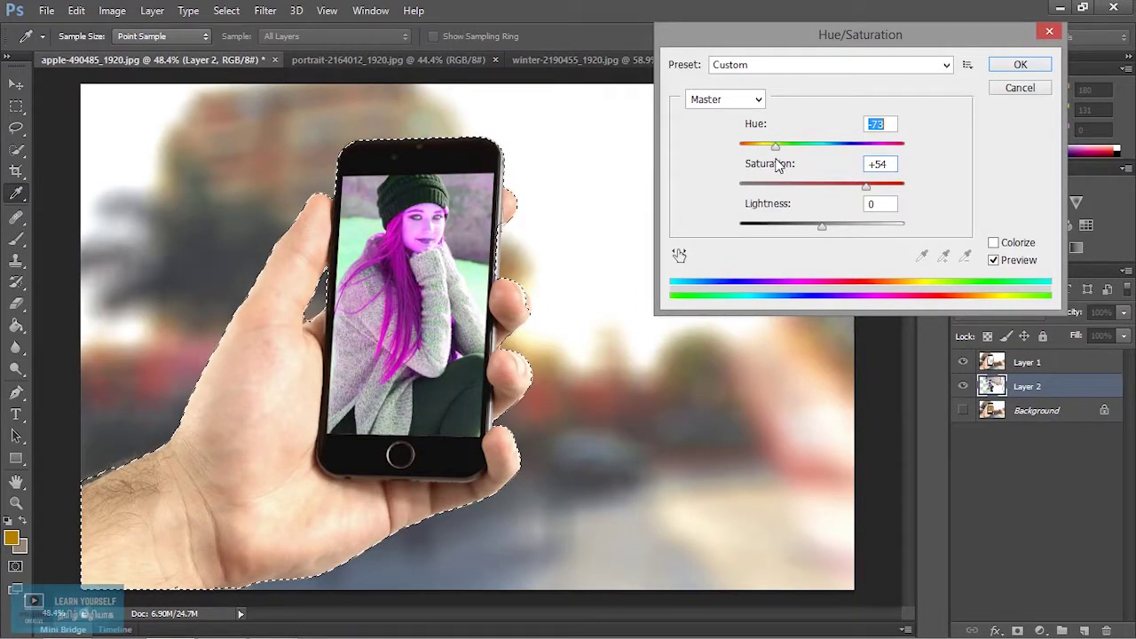
{"action": "left_click", "coordinate": [1037, 68]}
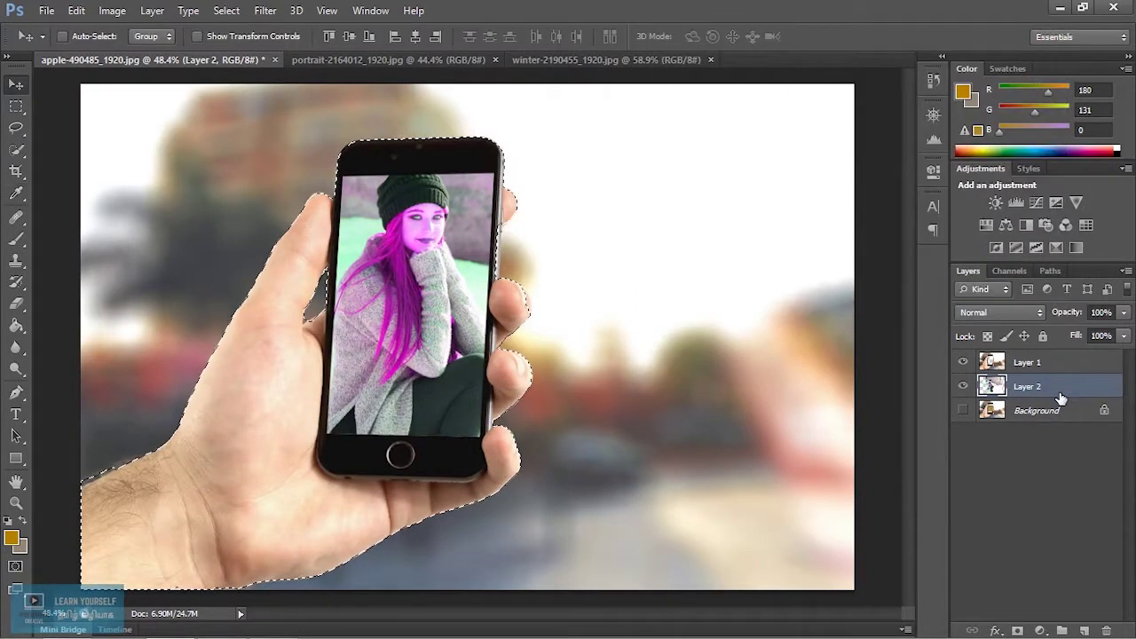
- On Layer 1, apply Hue/Saturation to the hand with Hue -4 and Saturation +36
{"action": "left_click", "coordinate": [1044, 364]}
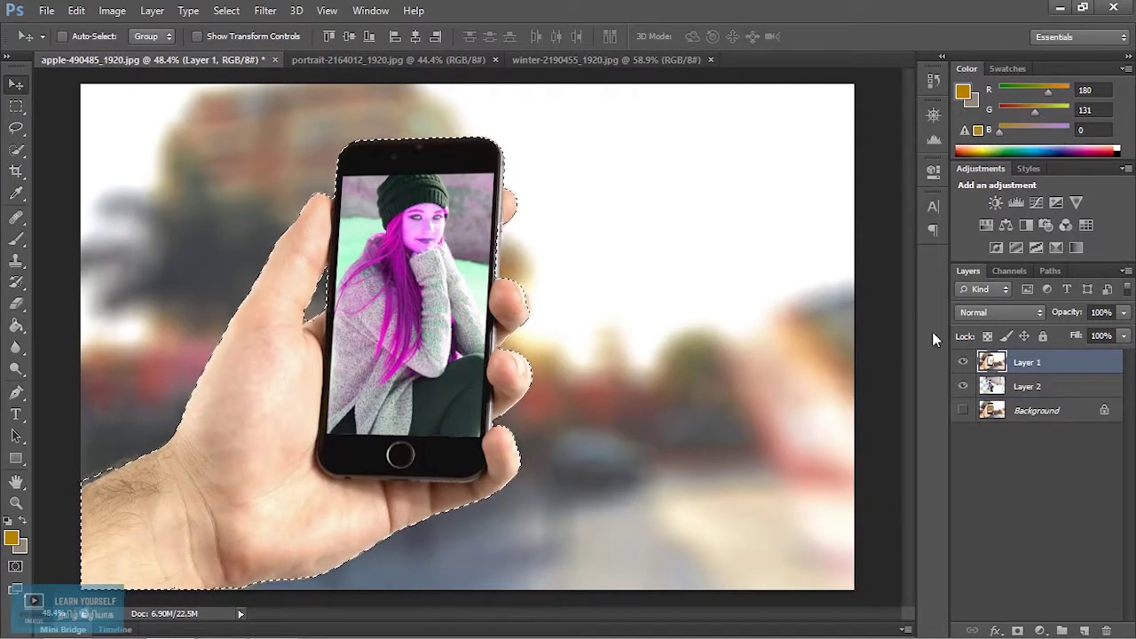
{"action": "left_click", "coordinate": [107, 13]}
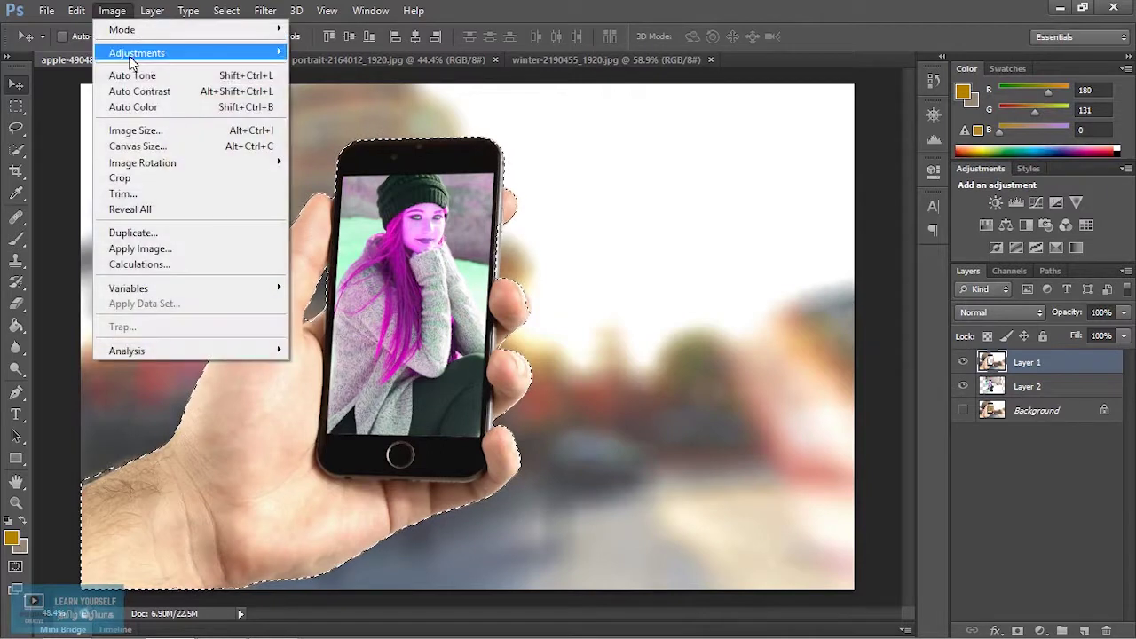
{"action": "mouse_move", "coordinate": [236, 55]}
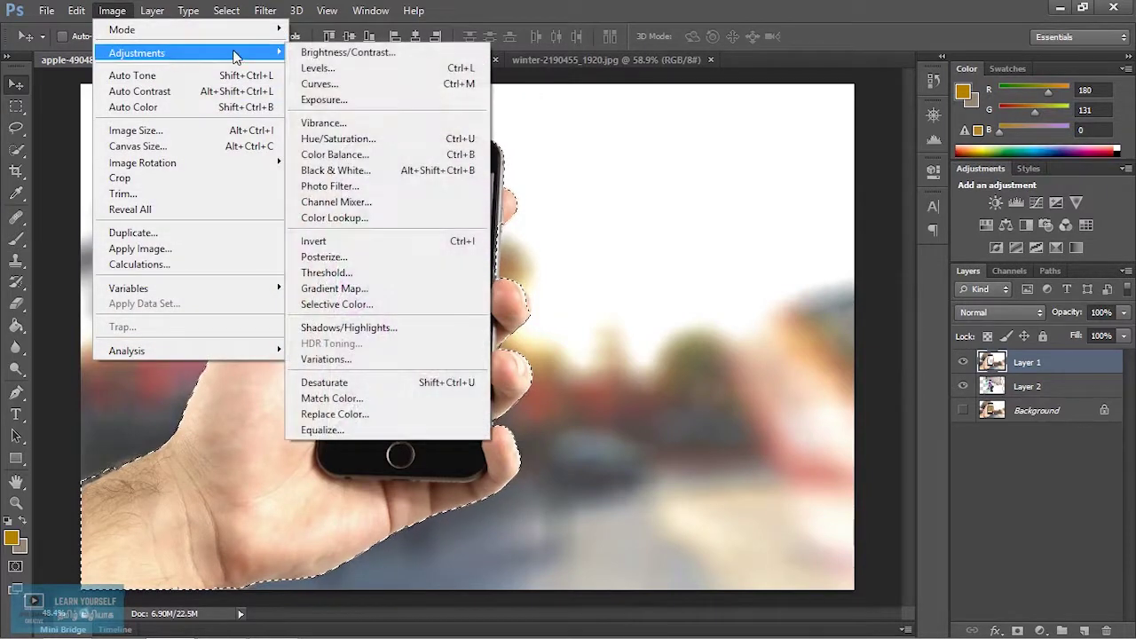
{"action": "left_click", "coordinate": [371, 141]}
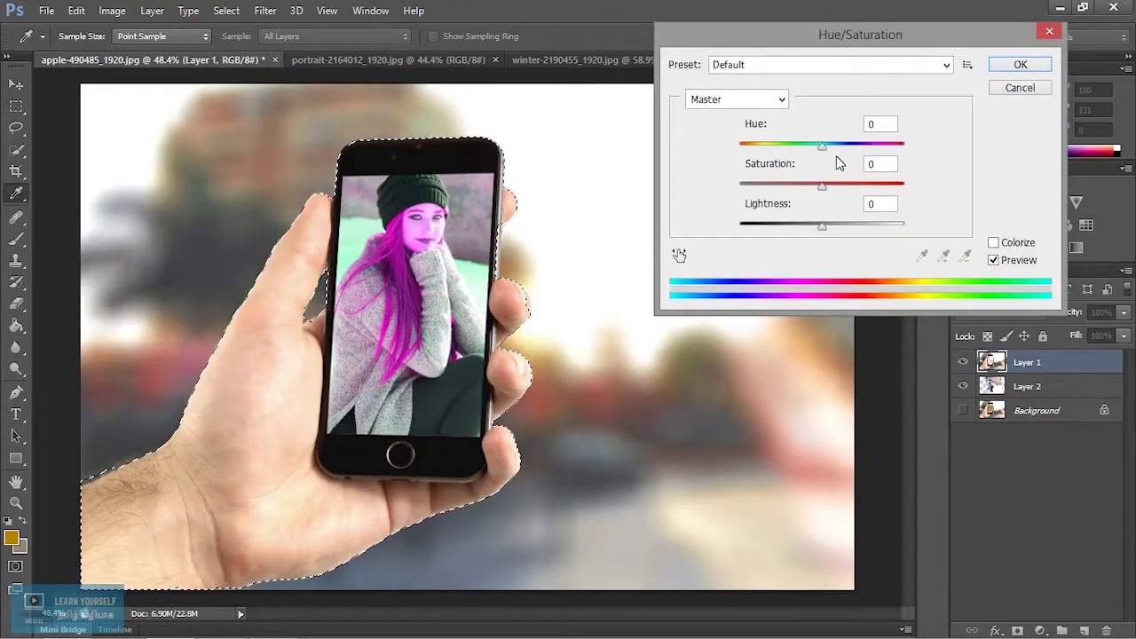
{"action": "left_click_drag", "start_coordinate": [824, 188], "coordinate": [877, 196]}
{"action": "mouse_move", "coordinate": [822, 145]}
{"action": "left_mouse_down"}
{"action": "mouse_move", "coordinate": [789, 147]}
{"action": "mouse_move", "coordinate": [842, 153]}
{"action": "mouse_move", "coordinate": [808, 151]}
{"action": "mouse_move", "coordinate": [821, 154]}
{"action": "left_mouse_up"}
{"action": "left_click_drag", "start_coordinate": [875, 189], "coordinate": [848, 192]}
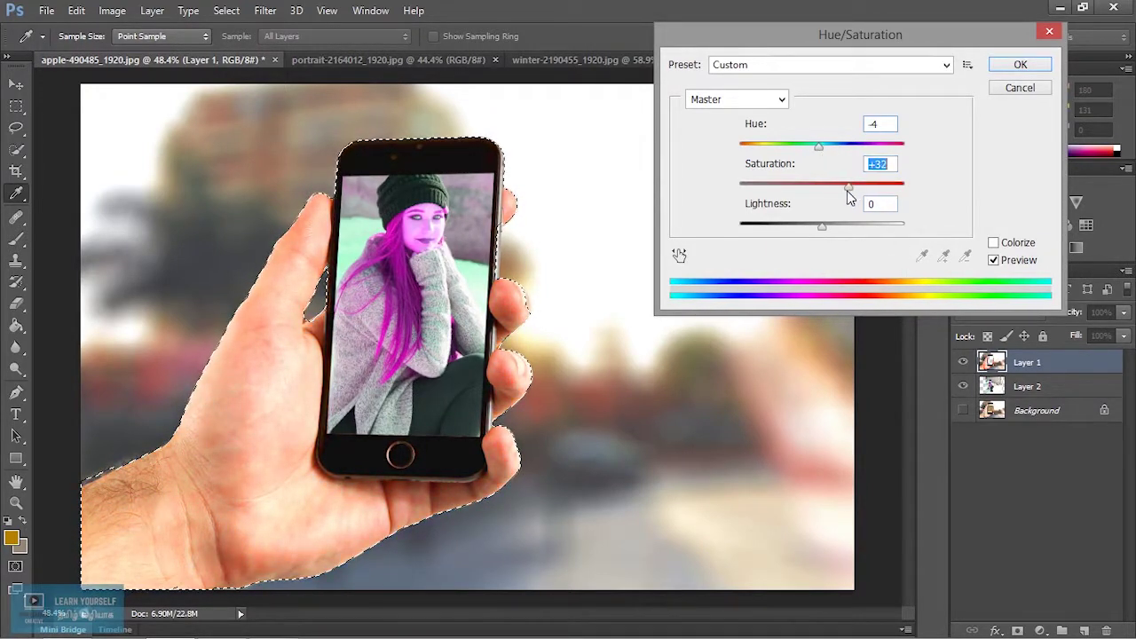
{"action": "left_click", "coordinate": [1019, 66]}
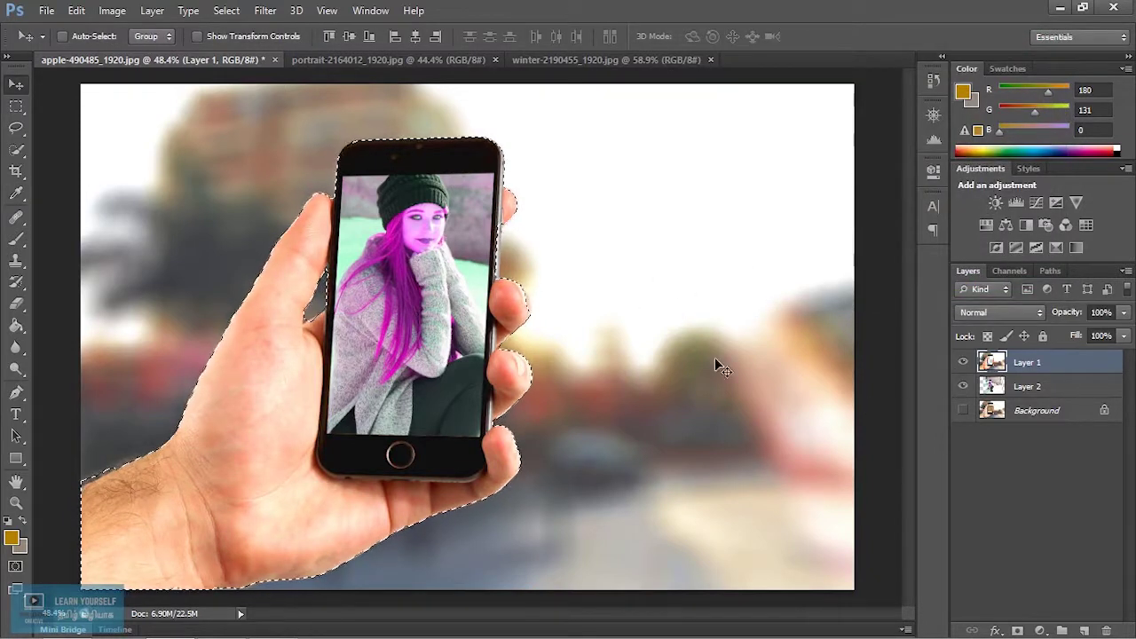
- Invert the selection and make the background grey and darker with Hue/Saturation at Saturation -100 and reduced Lightness
{"action": "left_click", "coordinate": [227, 11]}
{"action": "left_click", "coordinate": [229, 77]}
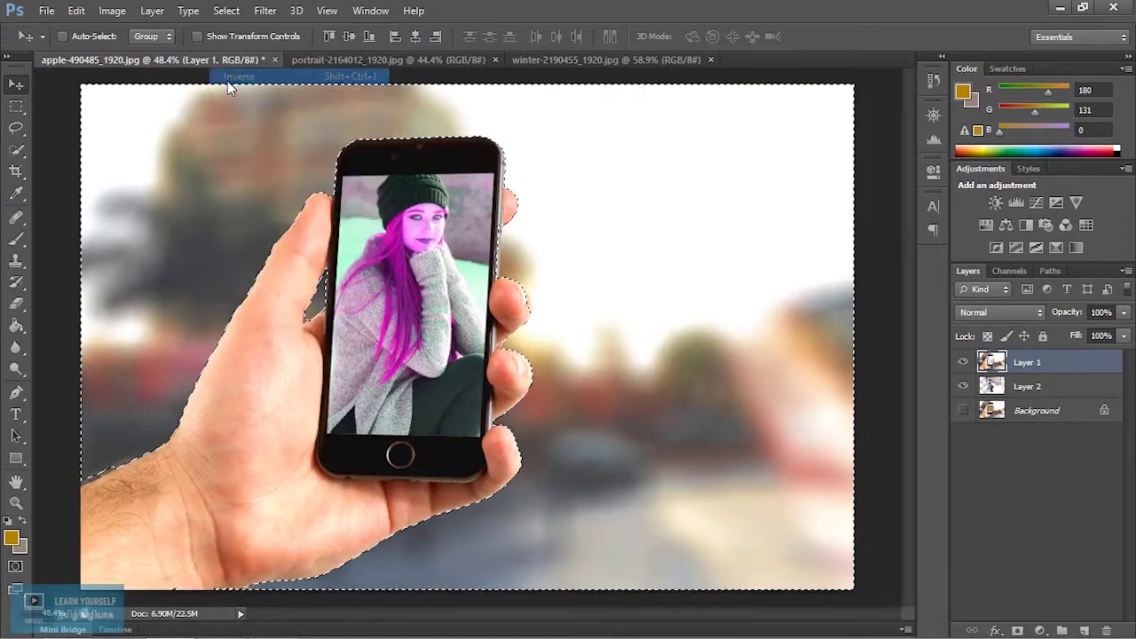
{"action": "left_click", "coordinate": [265, 11]}
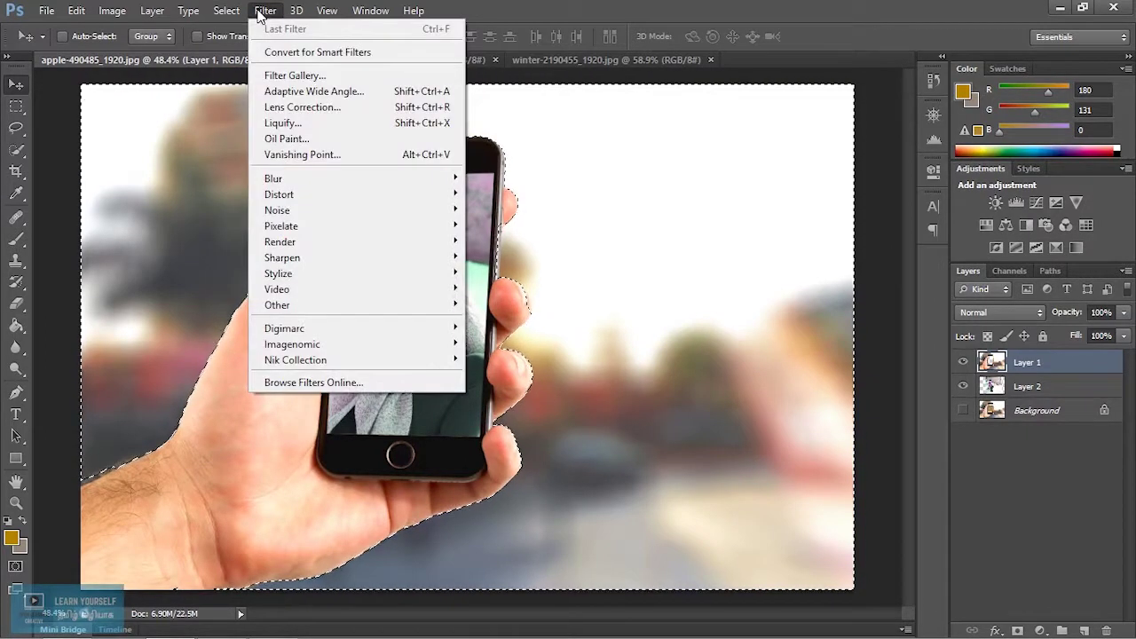
{"action": "mouse_move", "coordinate": [112, 11]}
{"action": "mouse_move", "coordinate": [120, 53]}
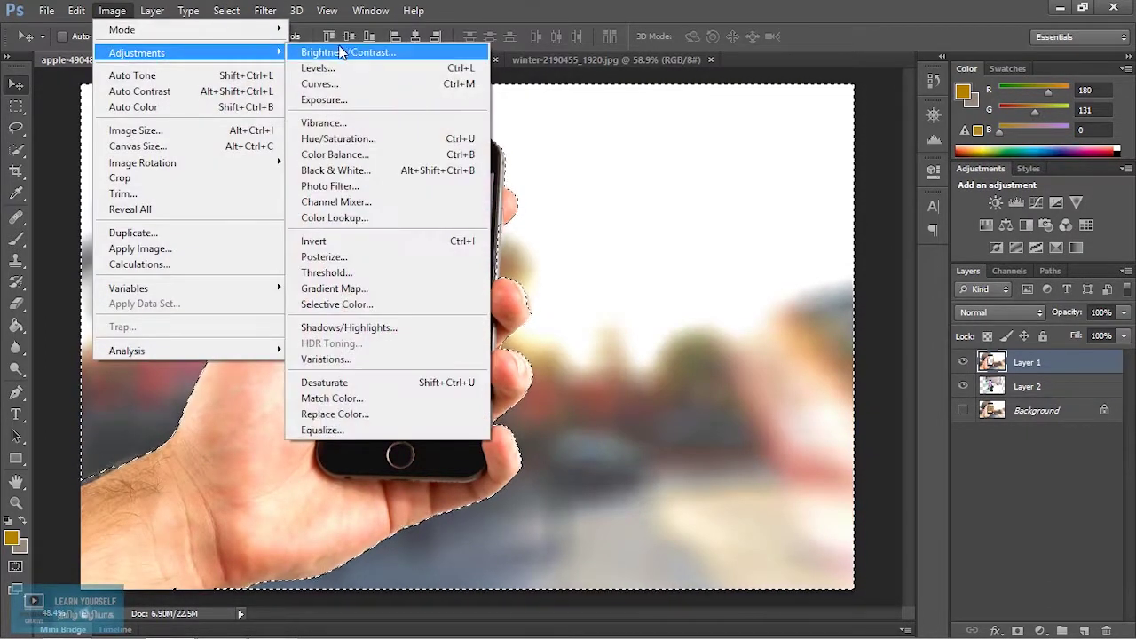
{"action": "left_click", "coordinate": [338, 139]}
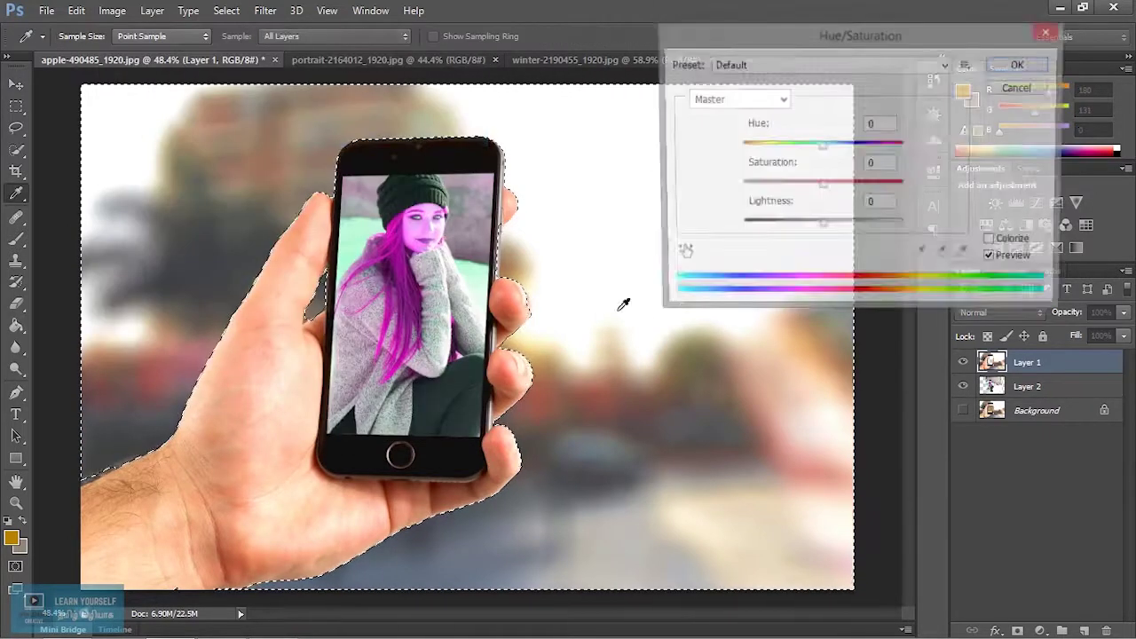
{"action": "left_click_drag", "start_coordinate": [822, 186], "coordinate": [719, 204]}
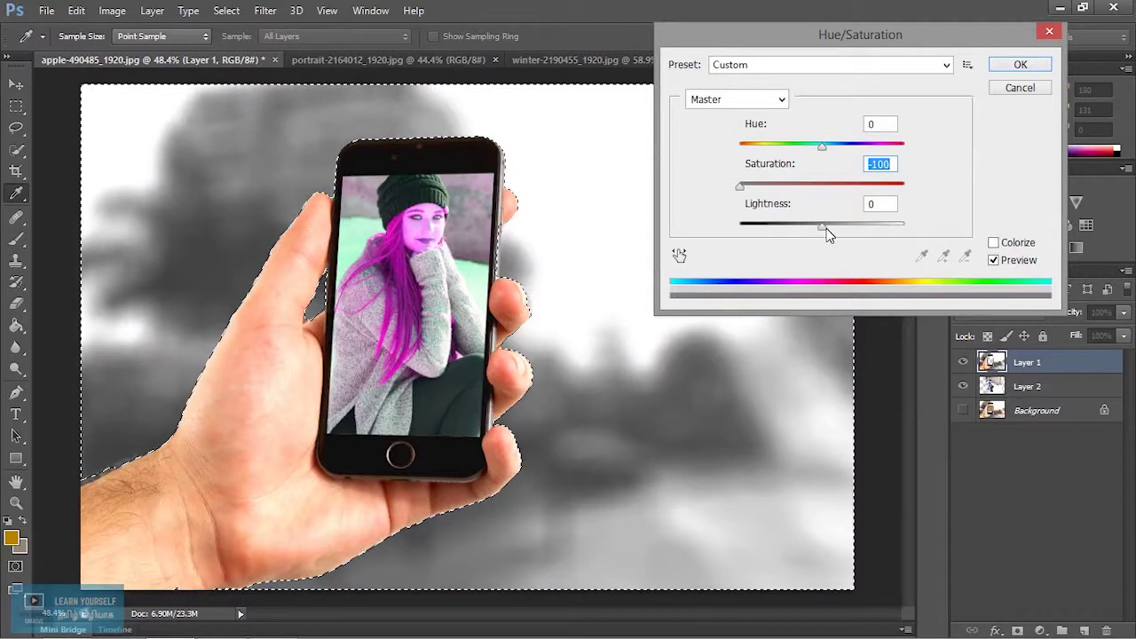
{"action": "left_click_drag", "start_coordinate": [824, 228], "coordinate": [806, 234]}
{"action": "left_click", "coordinate": [1021, 68]}
- Blur the grey background with a Gaussian Blur of radius 8.6 pixels
{"action": "key", "text": "v"}
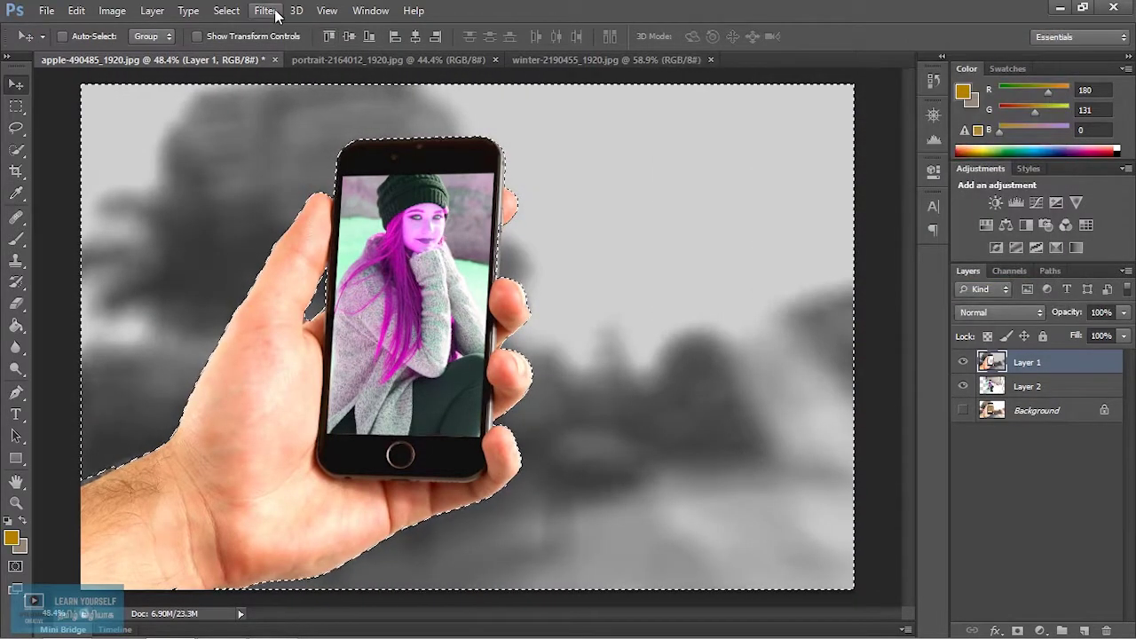
{"action": "left_click", "coordinate": [266, 11]}
{"action": "mouse_move", "coordinate": [290, 13]}
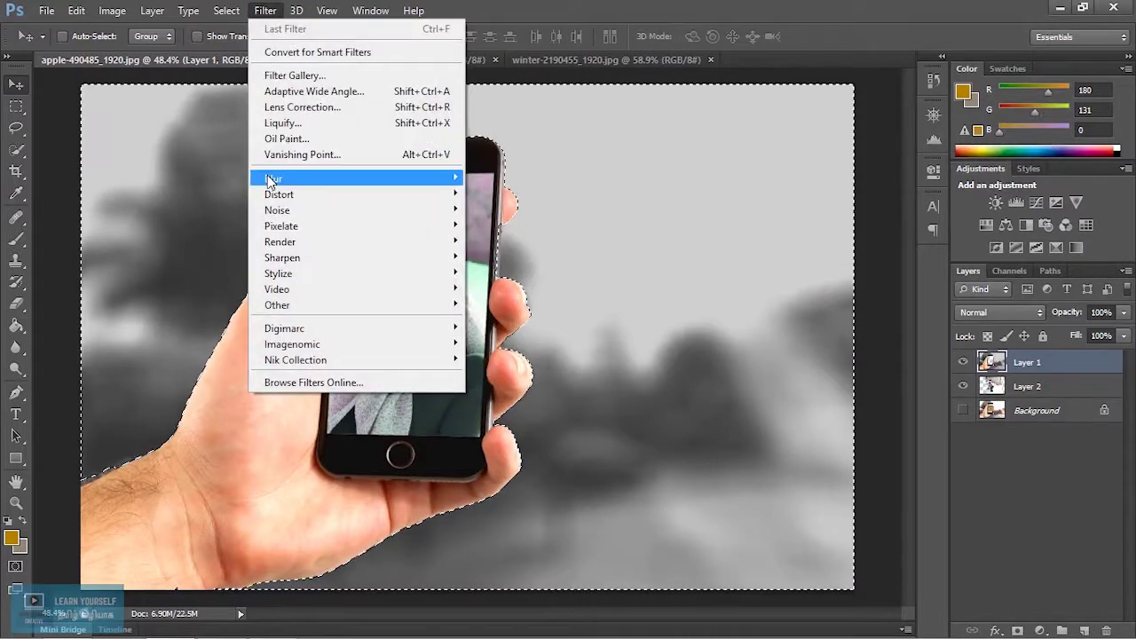
{"action": "mouse_move", "coordinate": [398, 174]}
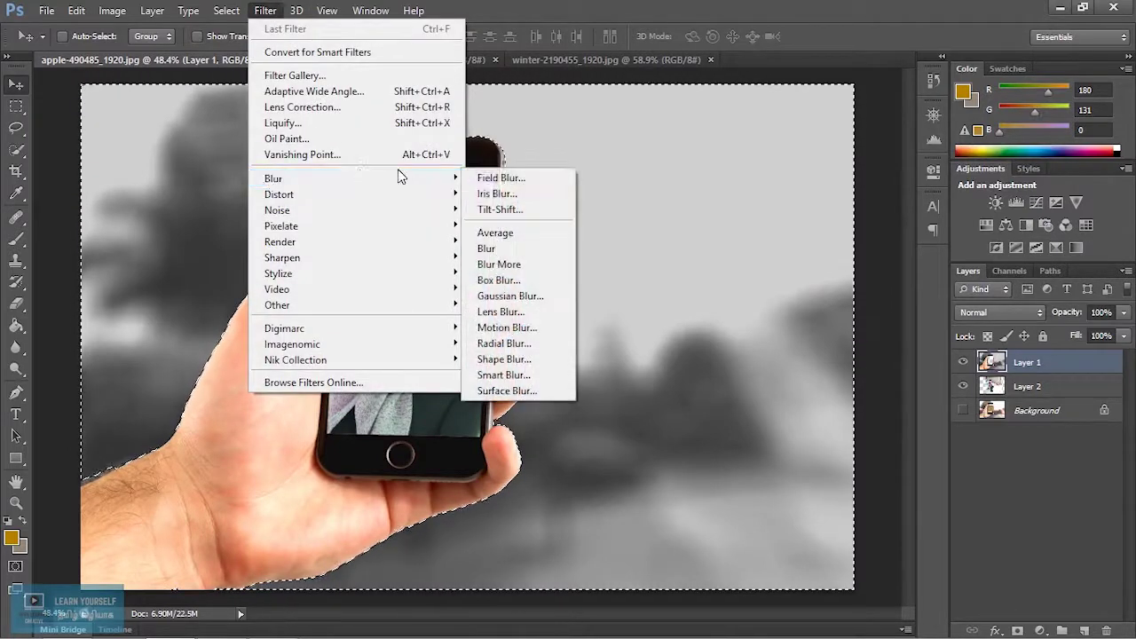
{"action": "left_click", "coordinate": [510, 296]}
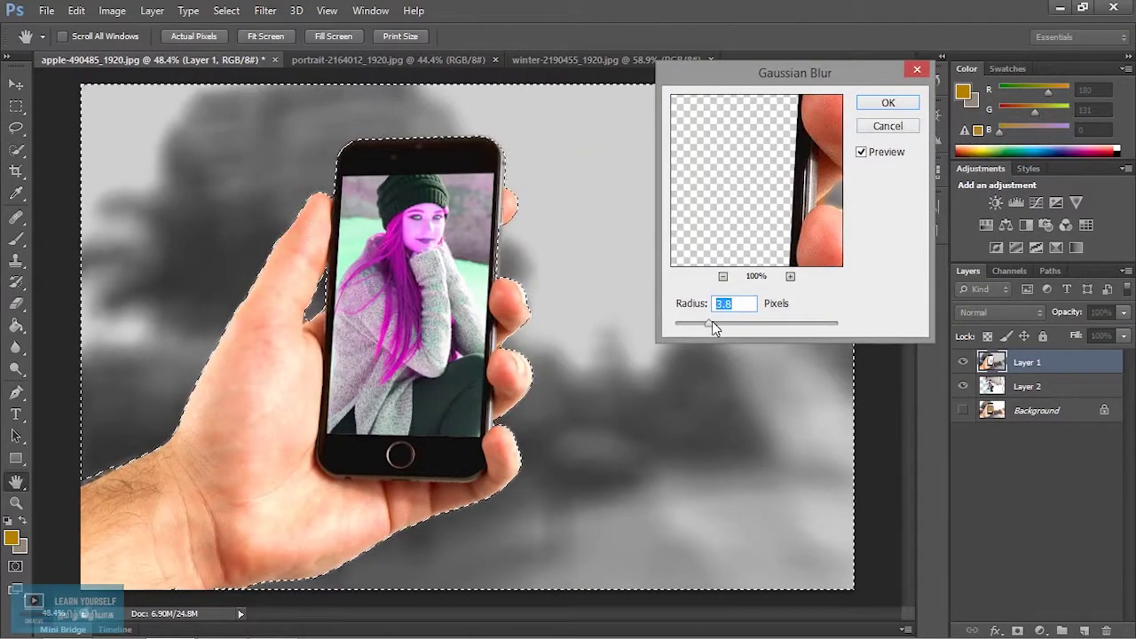
{"action": "left_click_drag", "start_coordinate": [730, 325], "coordinate": [743, 330]}
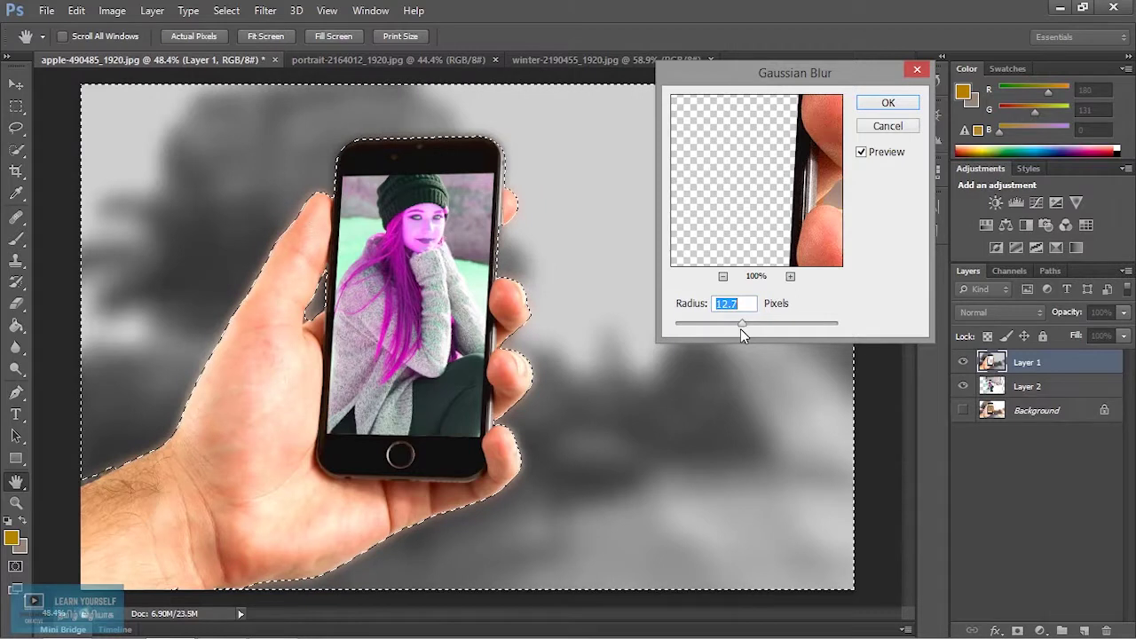
{"action": "left_click_drag", "start_coordinate": [742, 328], "coordinate": [734, 329]}
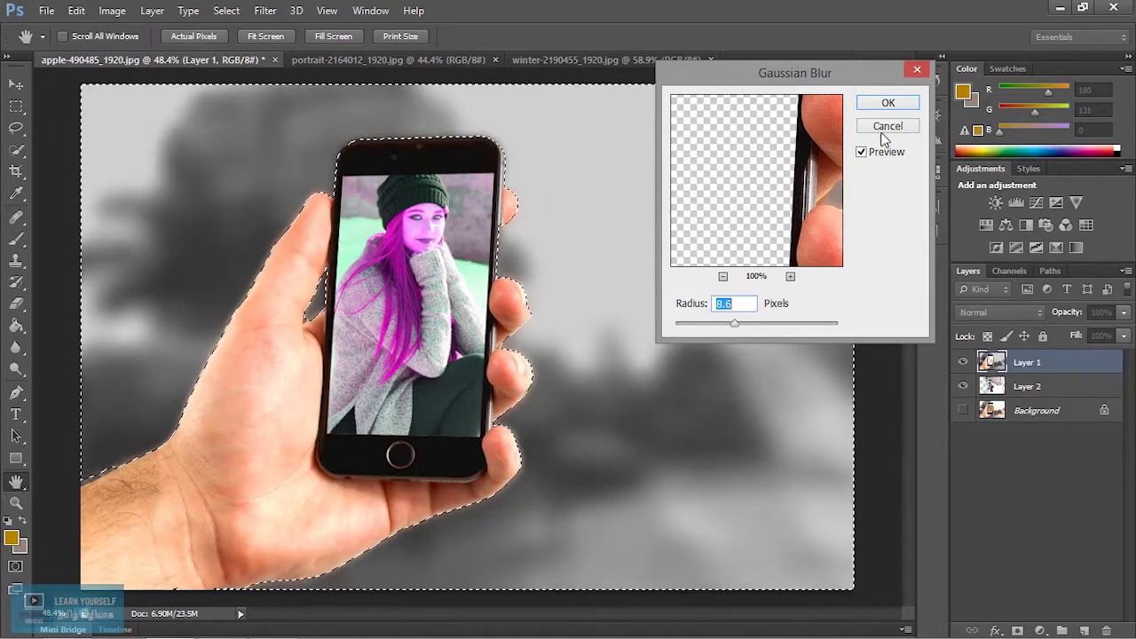
{"action": "key", "text": "Return"}
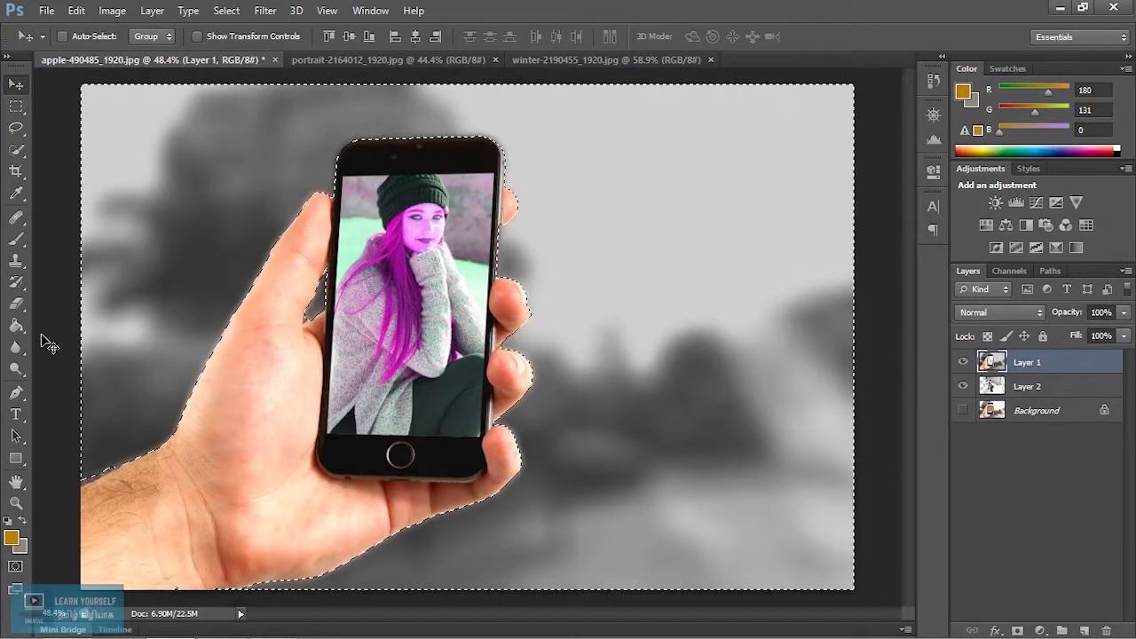
{"action": "left_click", "coordinate": [15, 130]}
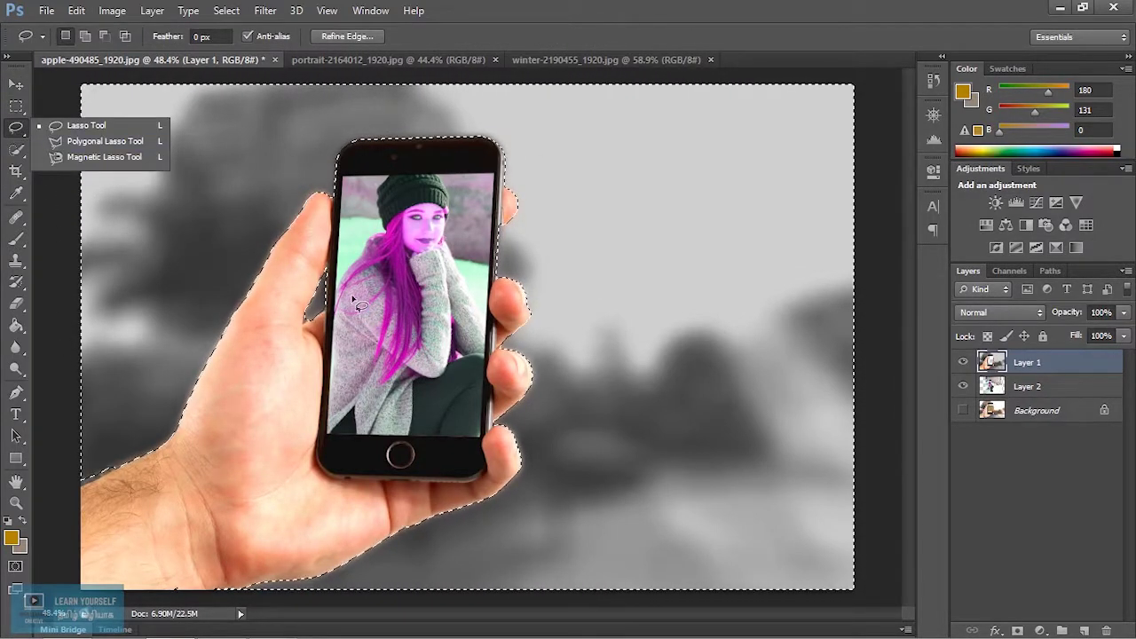